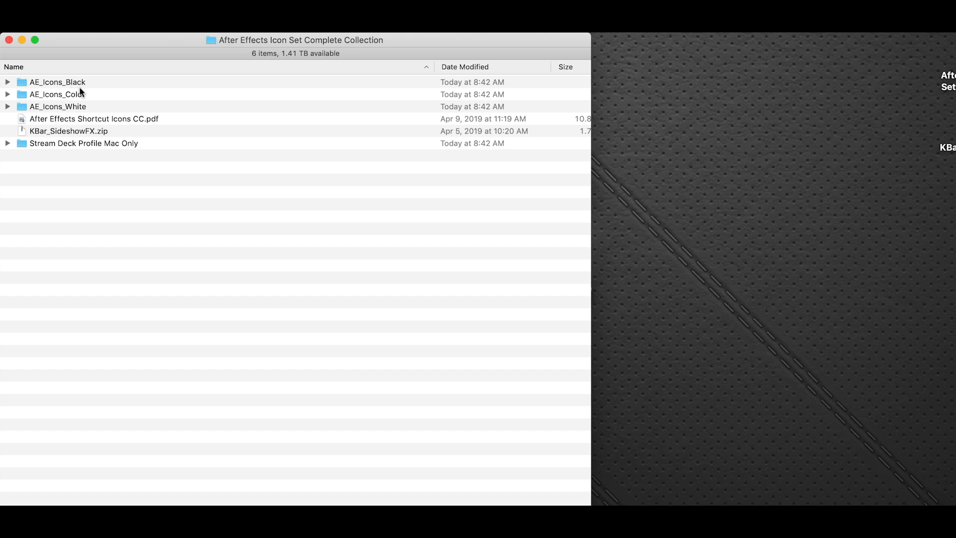
Step: Preview the Add_Adobe_Fonts, Browse_In_Bridge and Close_Project icons in the File folder of AE_Icons_Black, and collapse the set
left_click(8, 81)
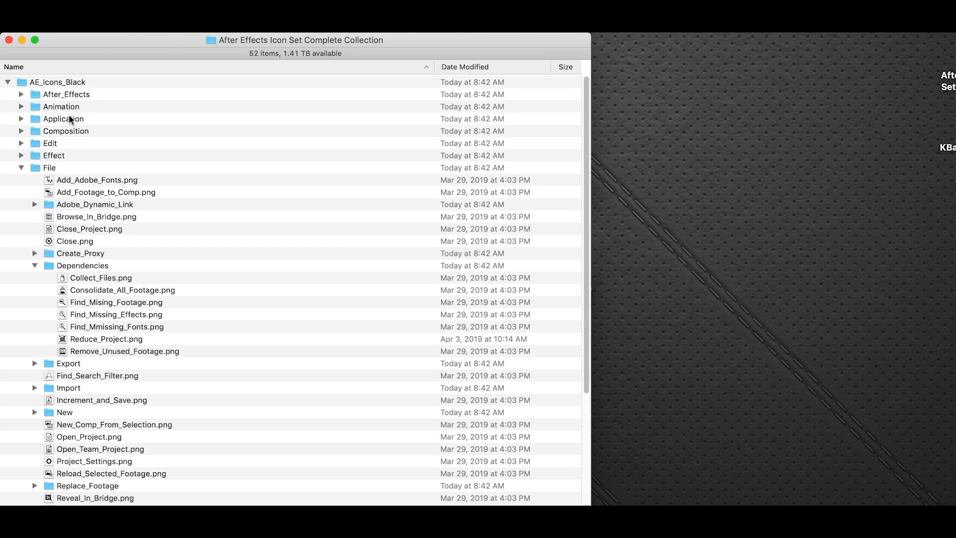
left_click(77, 180)
key("space")
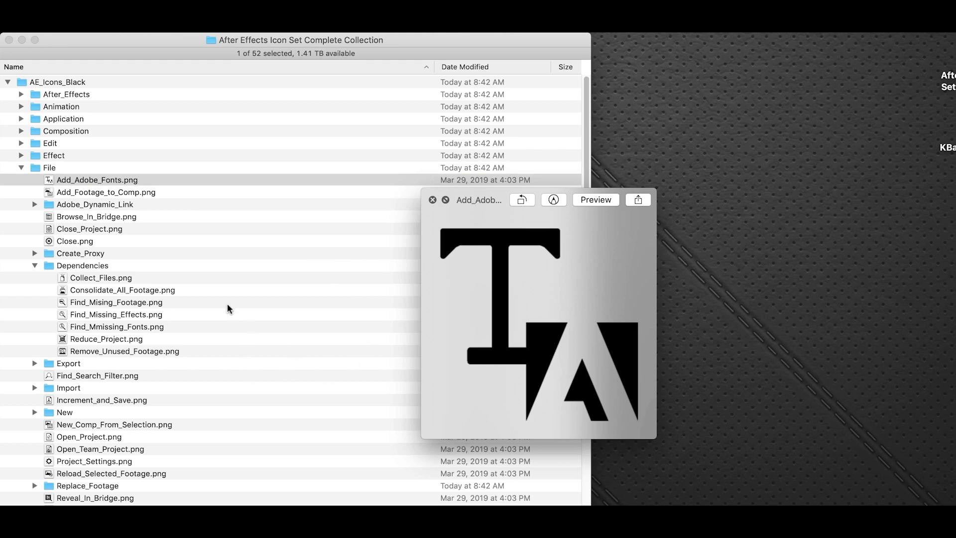
left_click(85, 220)
left_click(87, 219)
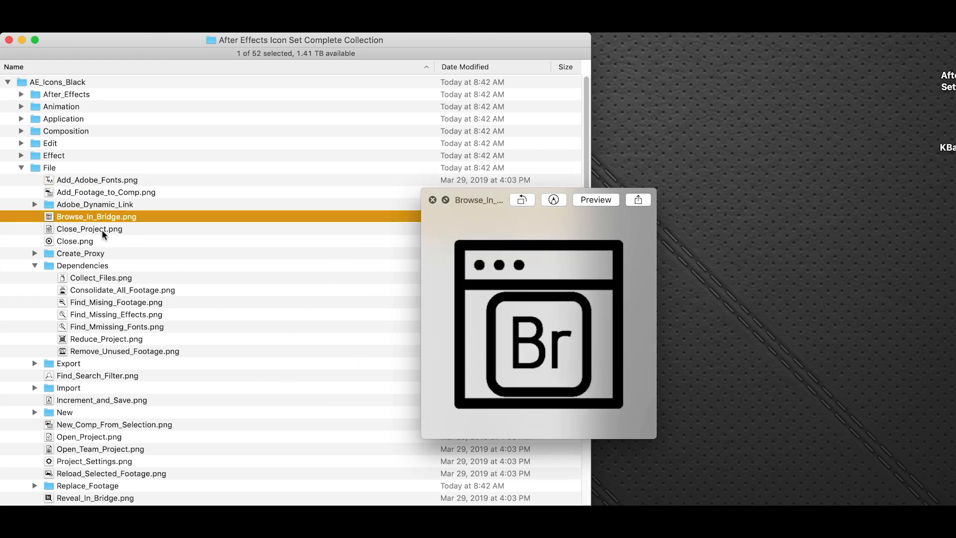
left_click(103, 230)
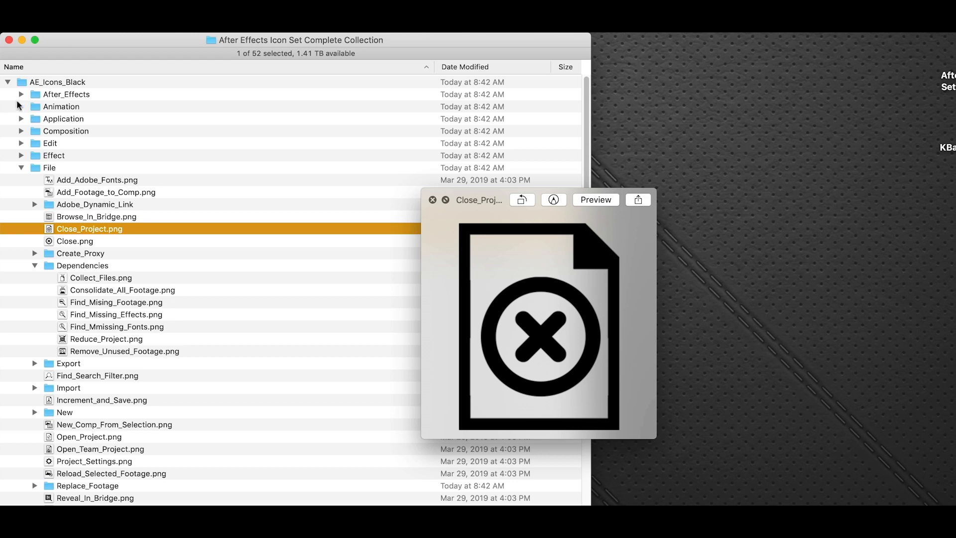
left_click(8, 82)
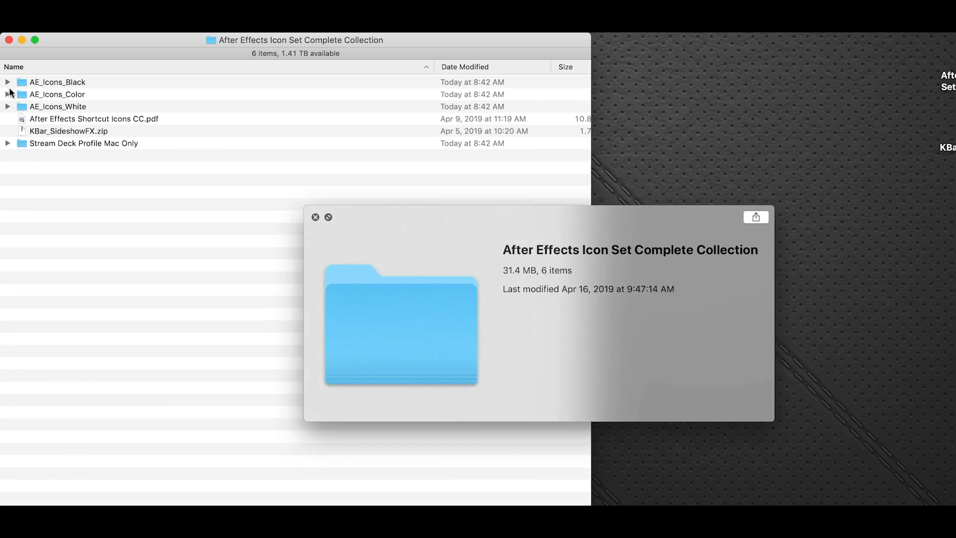
Step: Preview the Add_Adobe_Fonts, Browse_In_Bridge and Apply_Last_Effect icons in the File and Effect folders of AE_Icons_Color
left_click(8, 94)
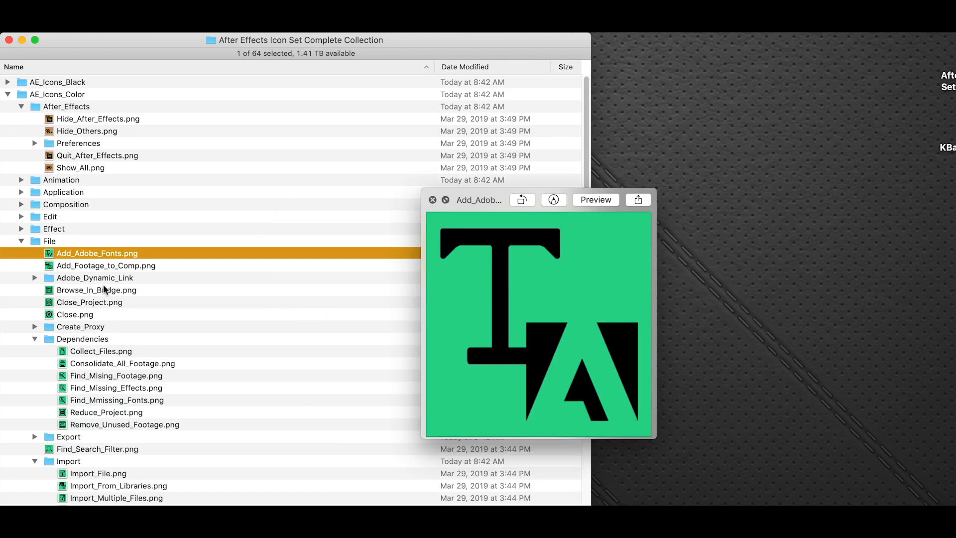
left_click(104, 289)
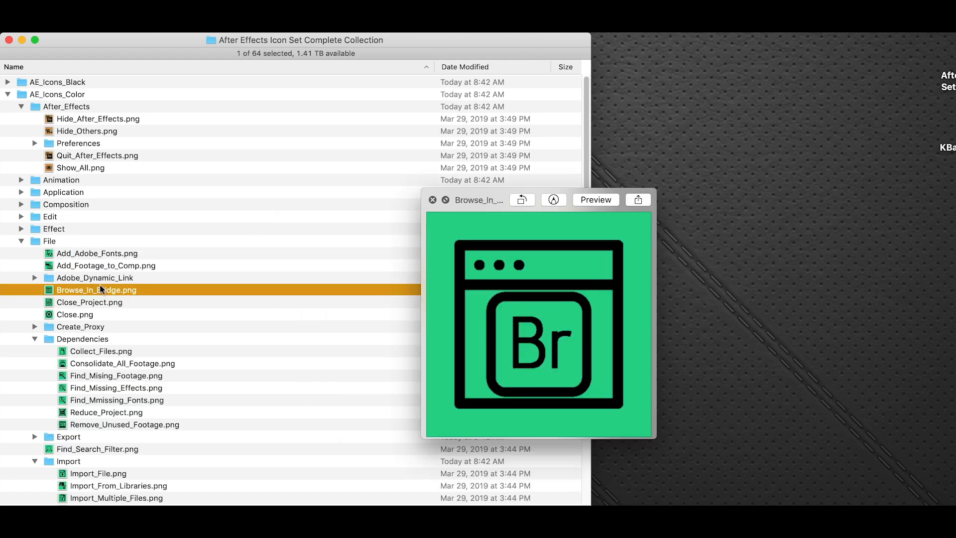
left_click(22, 239)
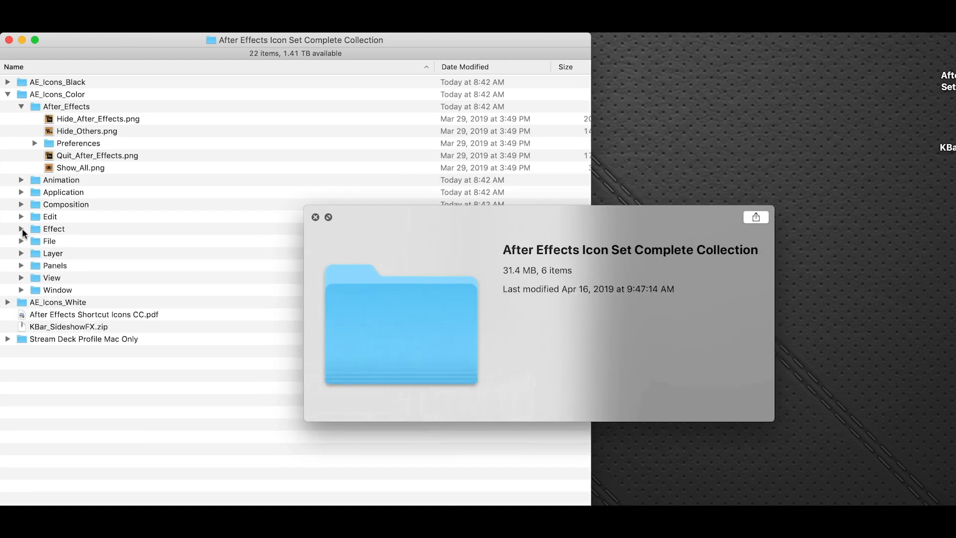
left_click(21, 228)
left_click(75, 240)
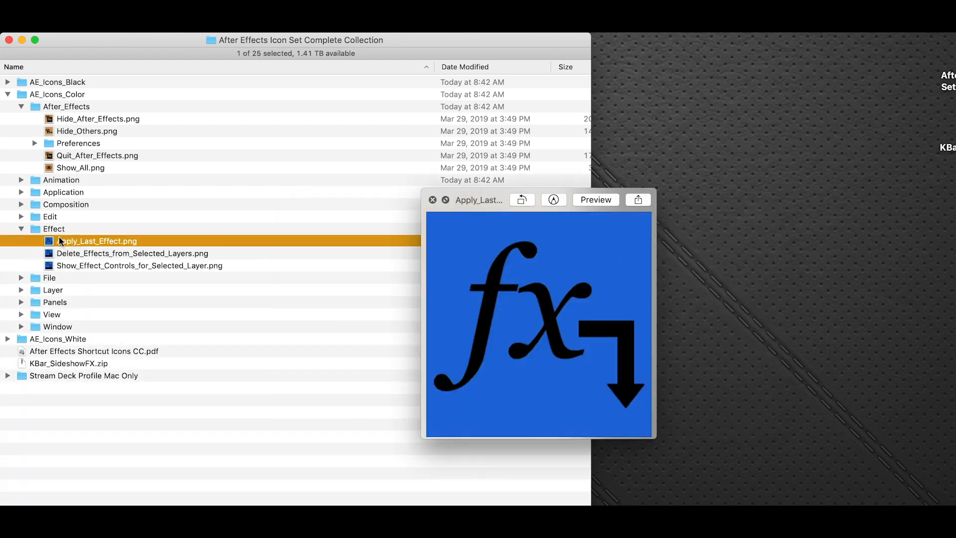
left_click(25, 227)
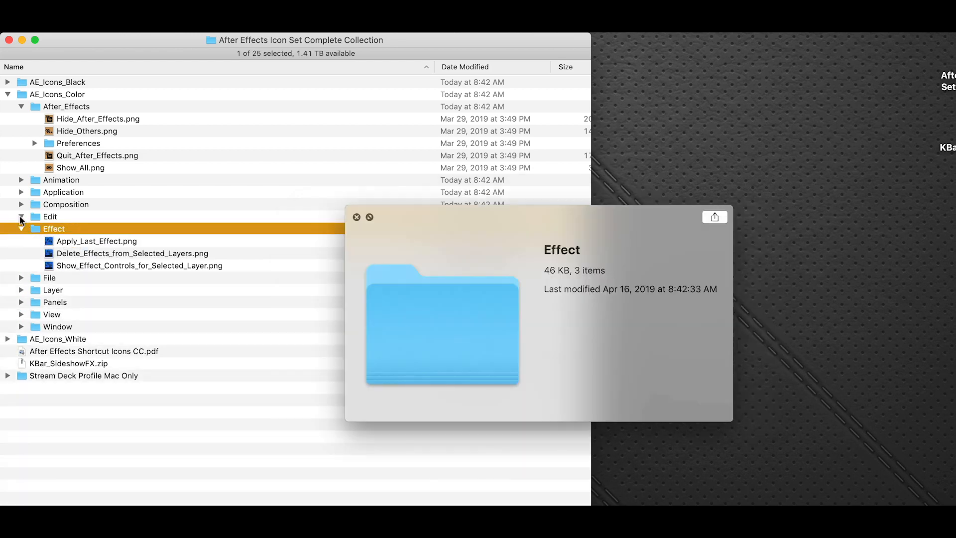
Step: Preview the Copy_with_Property_Links icon in the Edit folder of AE_Icons_Color, and collapse the colour set
left_click(21, 217)
left_click(85, 231)
left_click(85, 253)
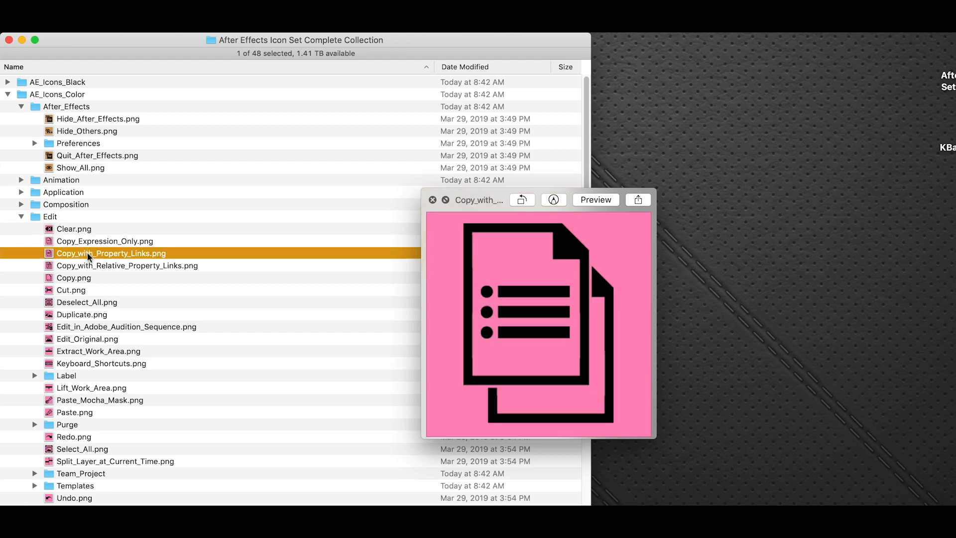
left_click(22, 217)
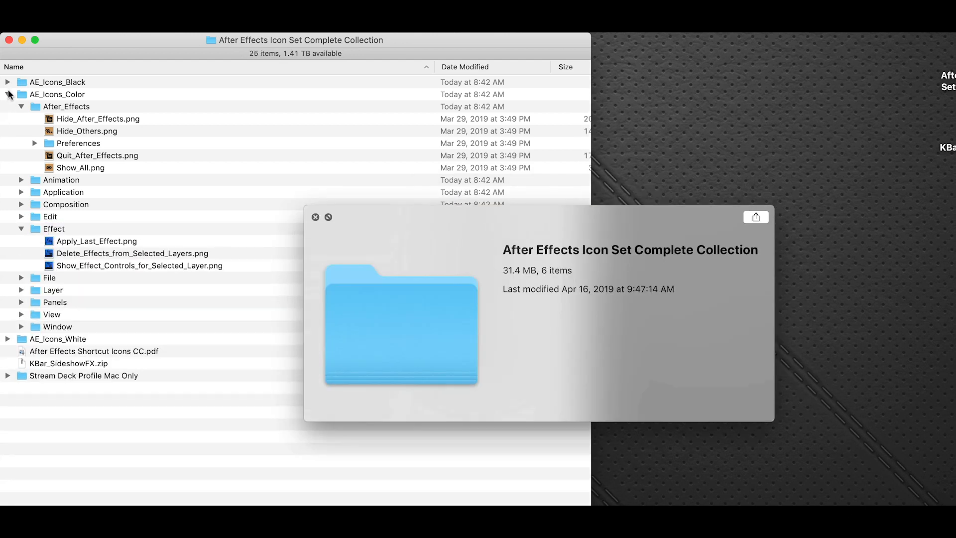
left_click(8, 95)
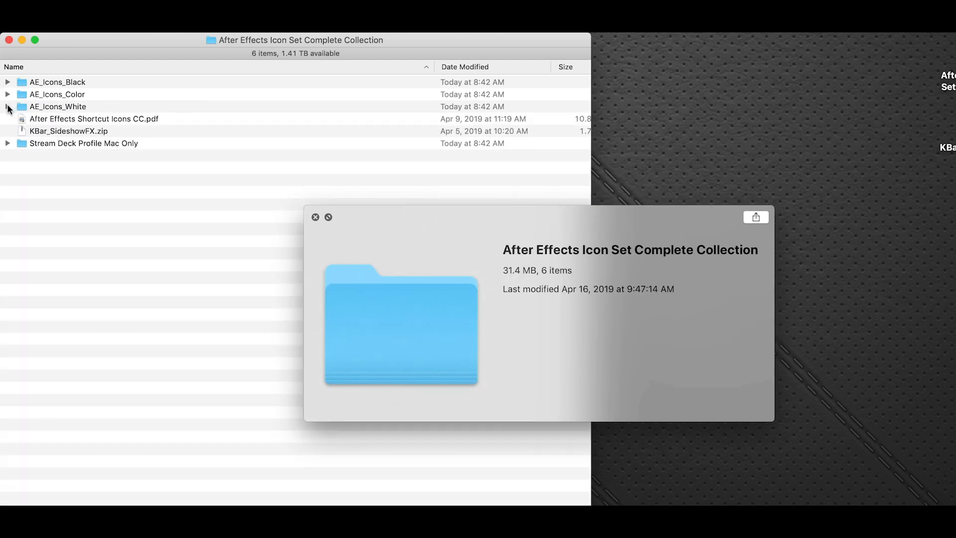
Step: Preview icons in the After_Effects and File folders of AE_Icons_White, including Add_Footage_to_Comp, and collapse the set
left_click(8, 106)
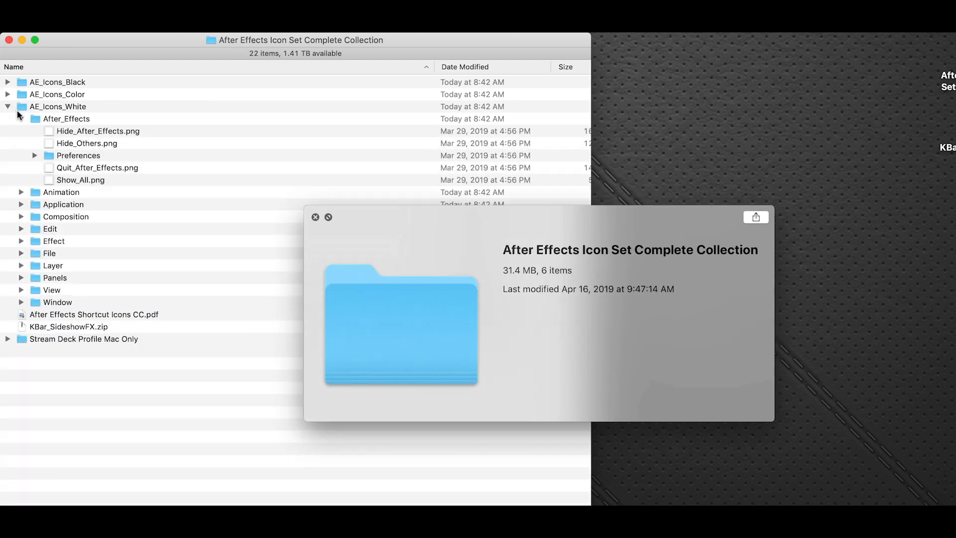
left_click(100, 145)
left_click(21, 253)
left_click(101, 278)
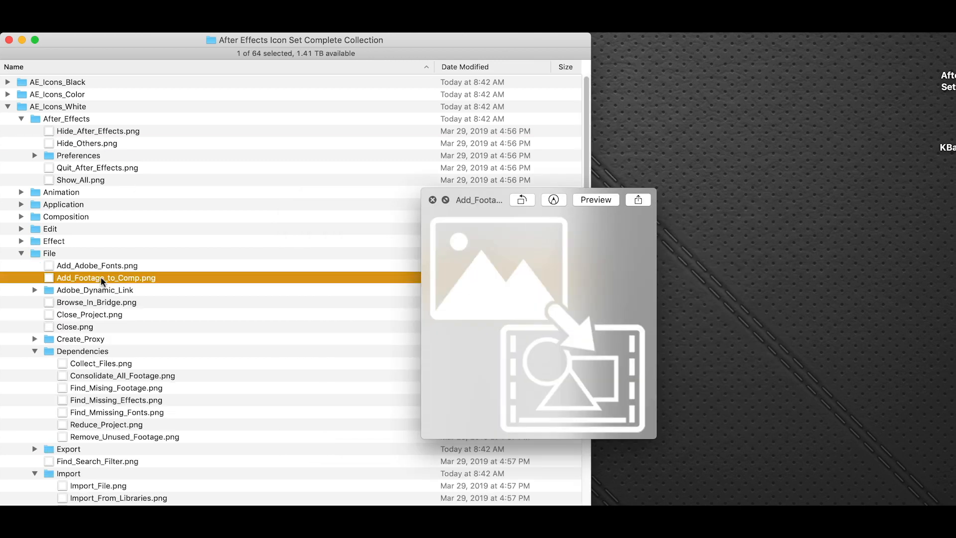
left_click(8, 107)
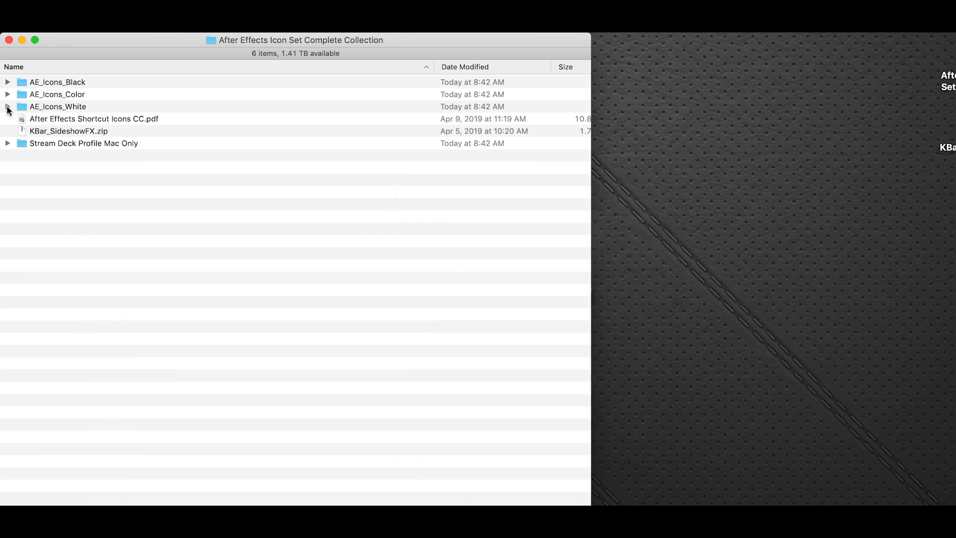
Step: Switch to Photoshop, lock the transparent pixels of Layer 1 and fill the white icon with red
key("super+Tab")
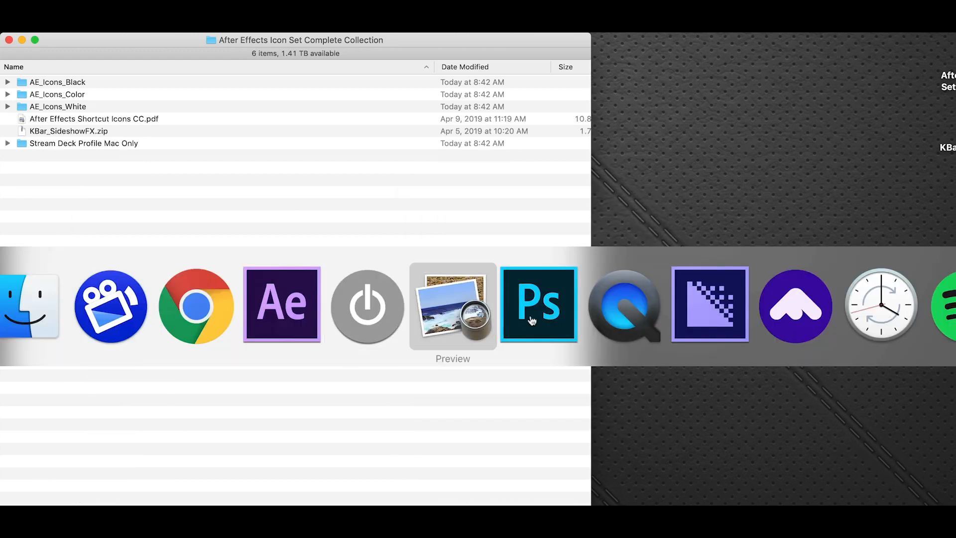
key("super+Tab")
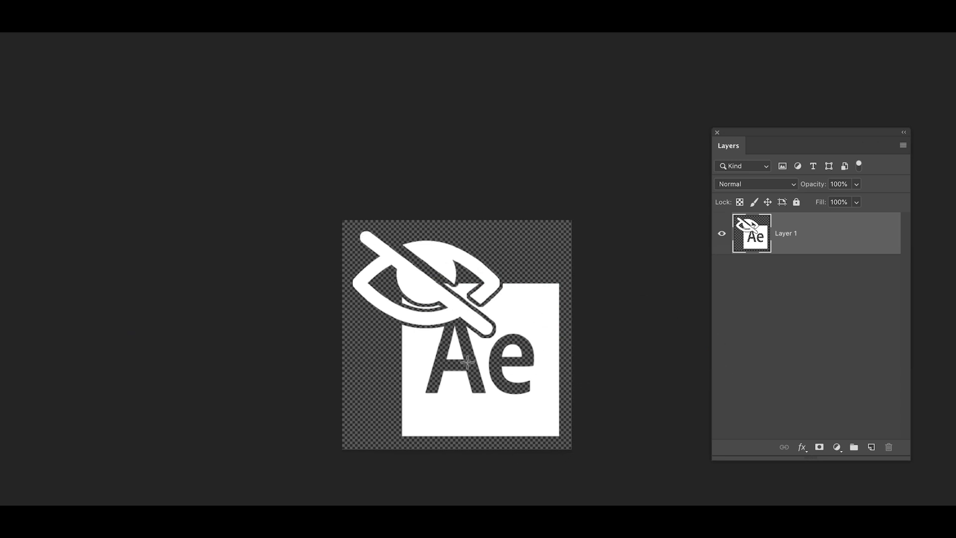
left_click(739, 201)
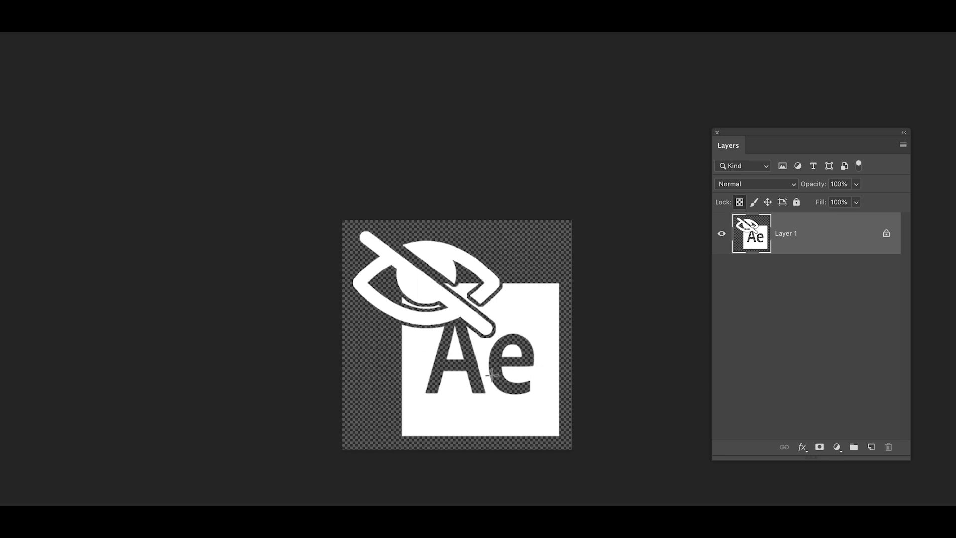
key("alt+BackSpace")
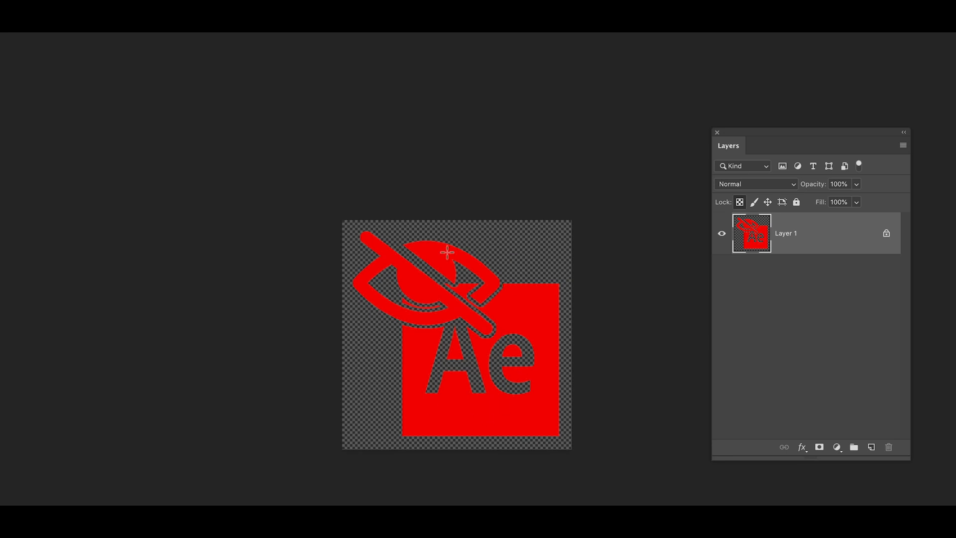
Step: Return to the icon collection in Finder, look through AE_Icons_White and expand the Stream Deck Profile Mac Only folder
left_click(1, 33)
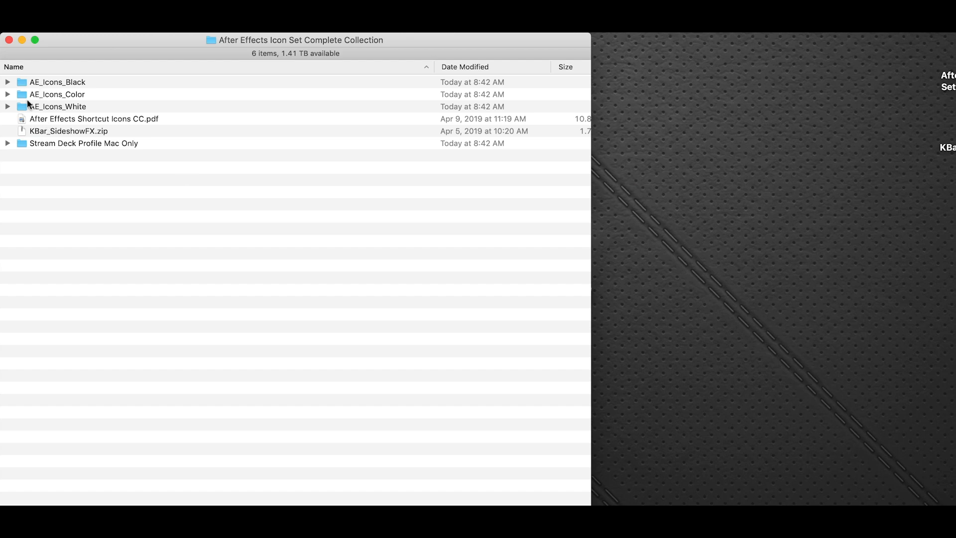
left_click(8, 106)
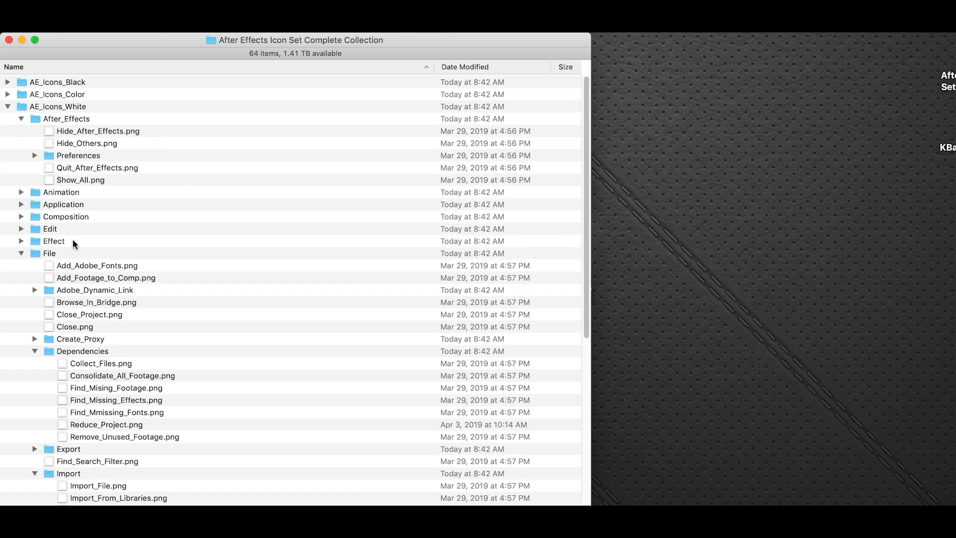
left_click(8, 106)
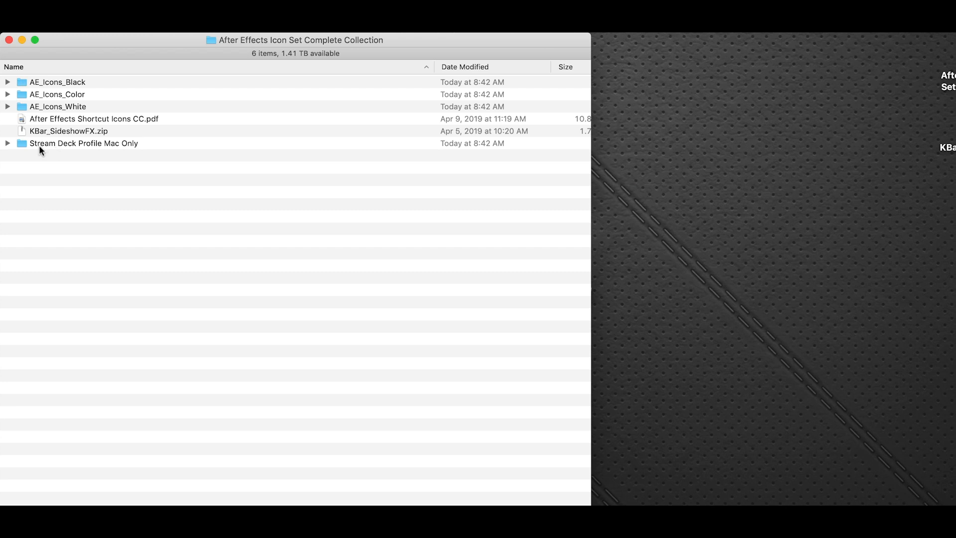
left_click(7, 143)
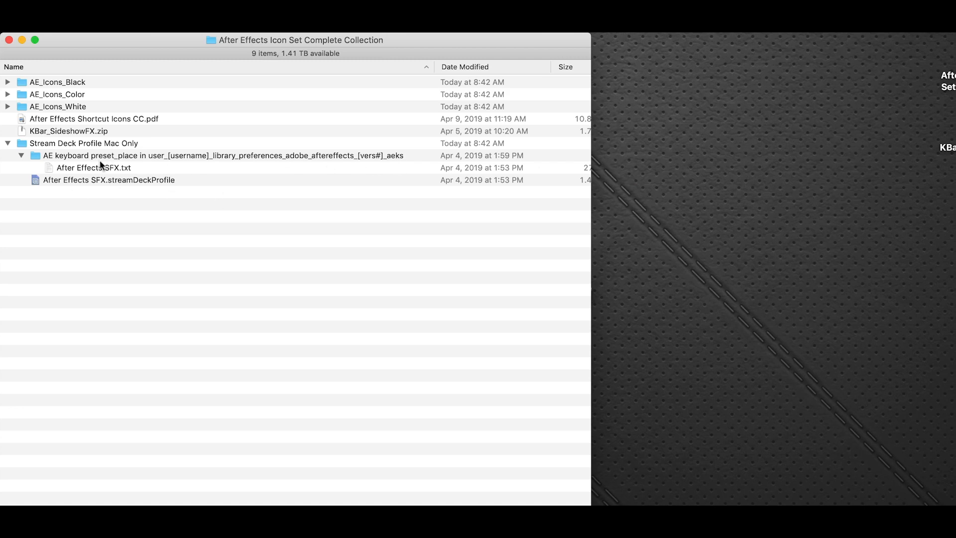
Step: Switch to After Effects and choose After Effects SFX.txt as the keyboard layout preset in the Keyboard Shortcuts dialog
key("super+Tab")
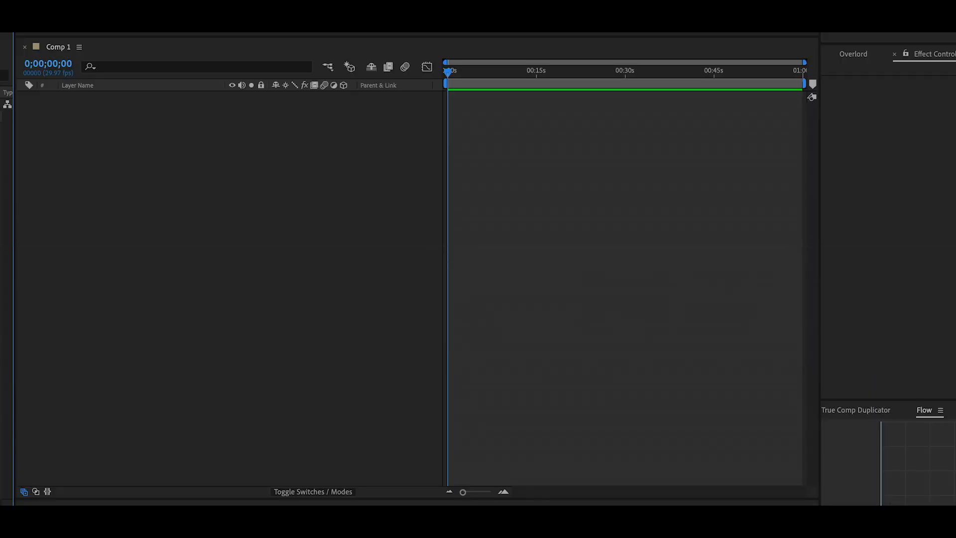
left_click(30, 0)
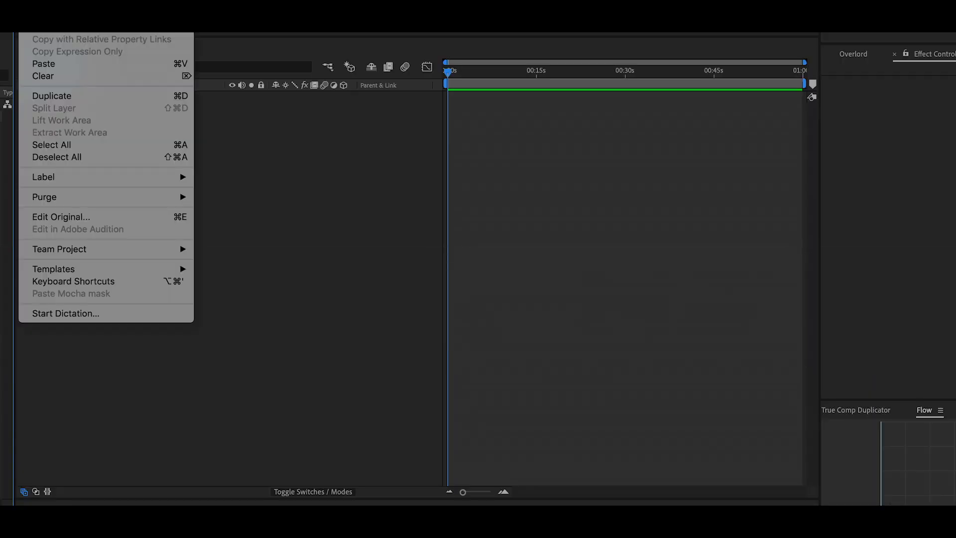
left_click(151, 281)
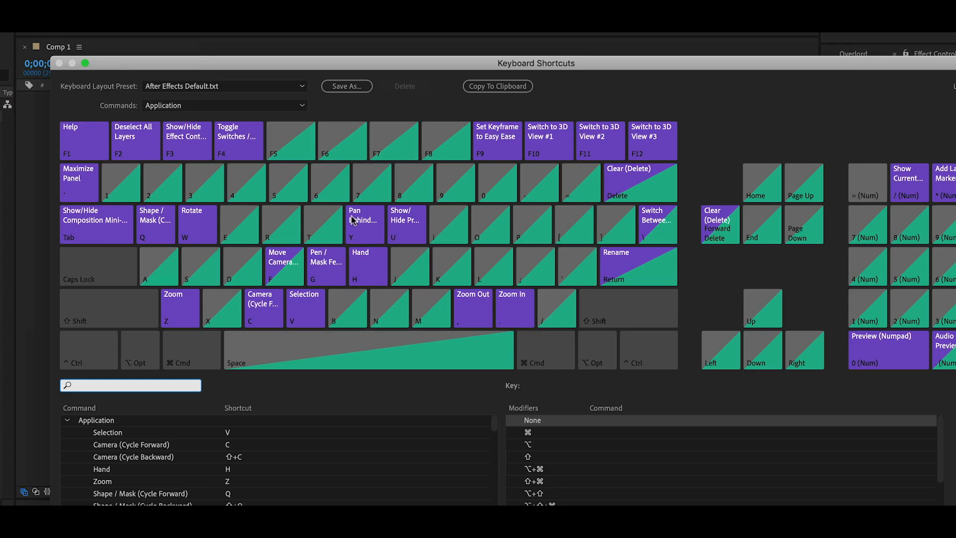
left_click(285, 88)
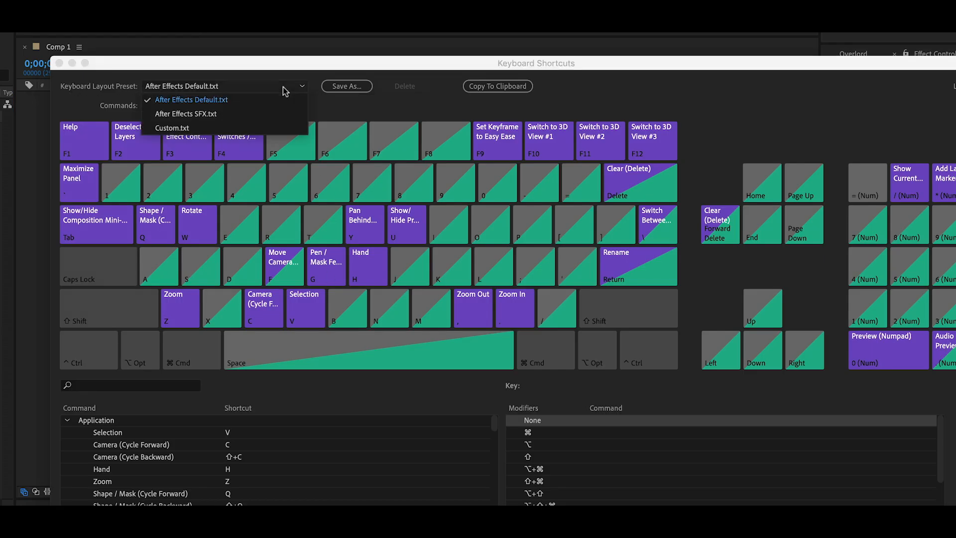
left_click(244, 114)
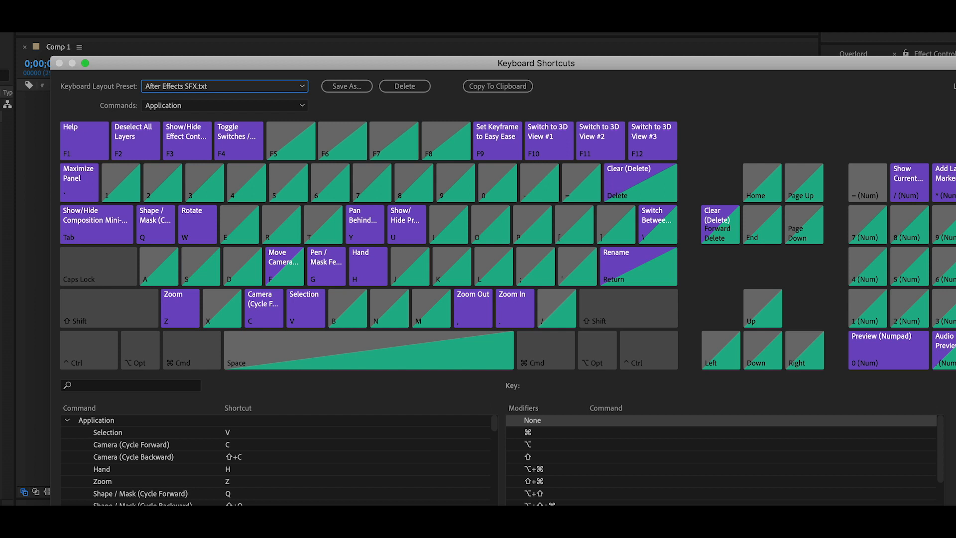
key("Escape")
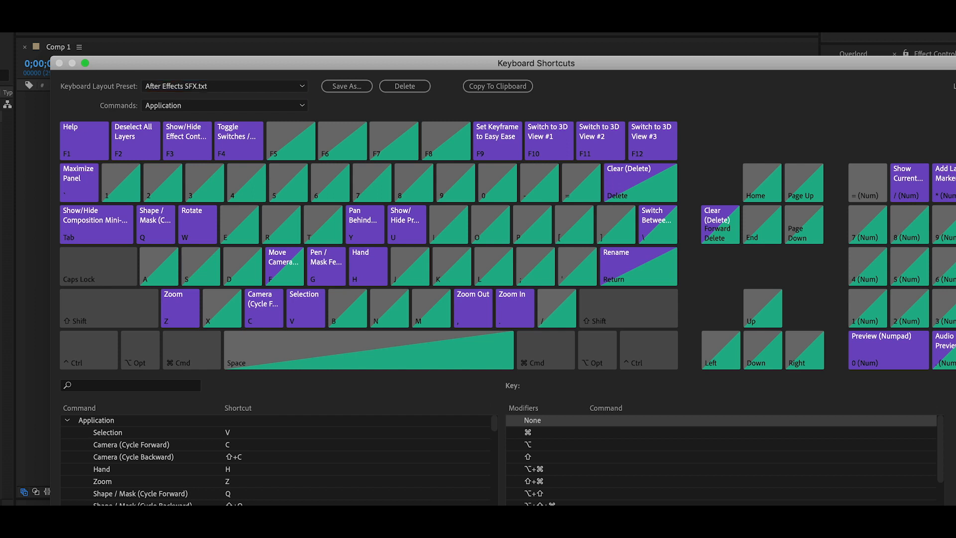
Step: Return to Finder, open the Stream Deck configuration window beside the icon folder and bring up its profile preferences
left_click(2, 33)
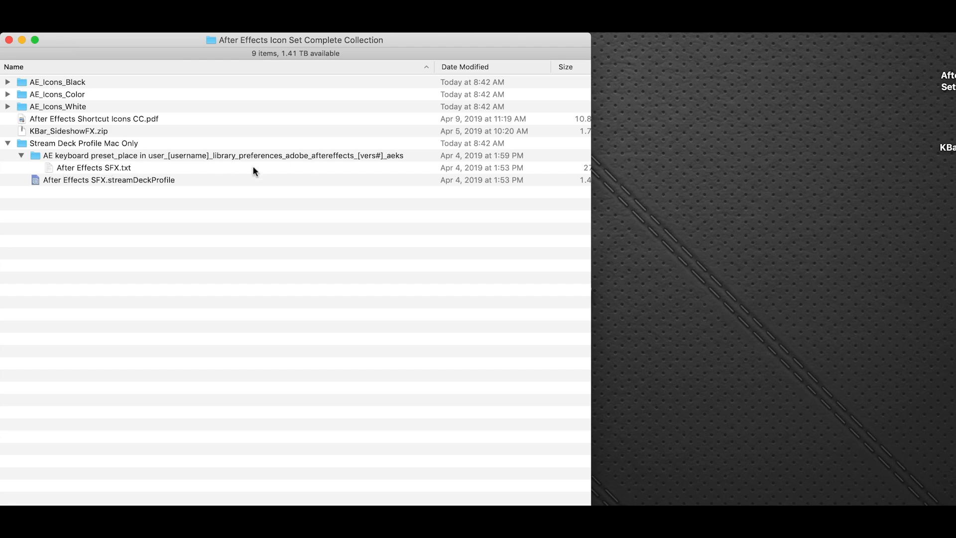
left_click(437, 34)
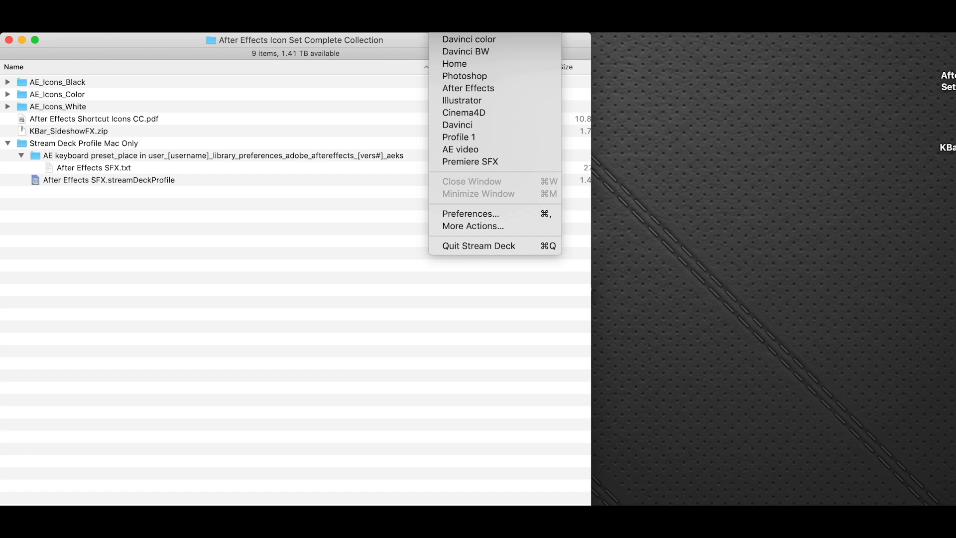
left_click(468, 34)
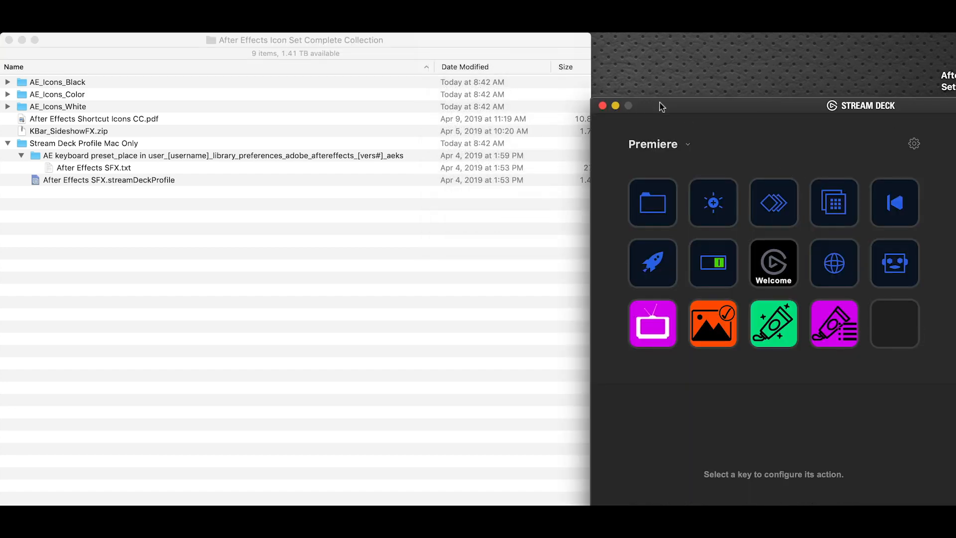
left_click_drag(661, 107, 668, 114)
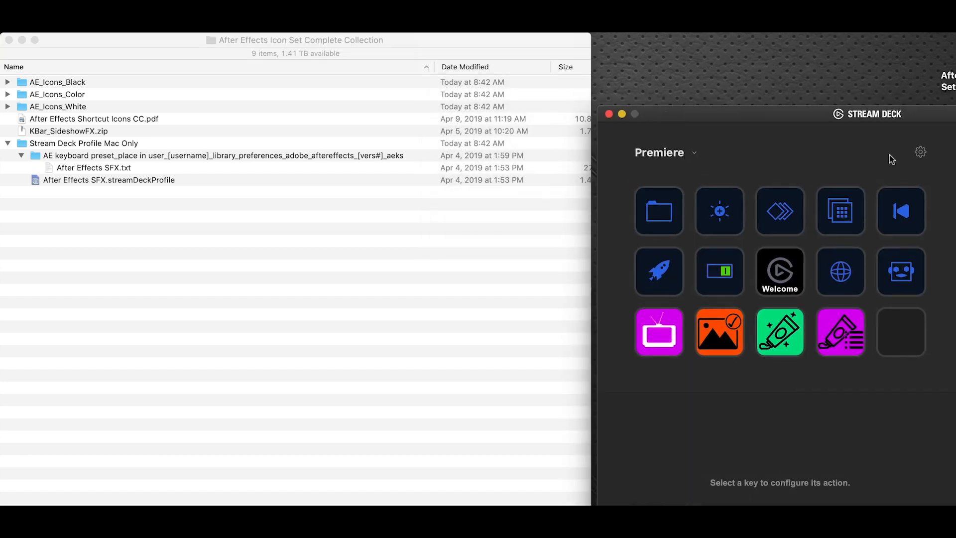
left_click(920, 153)
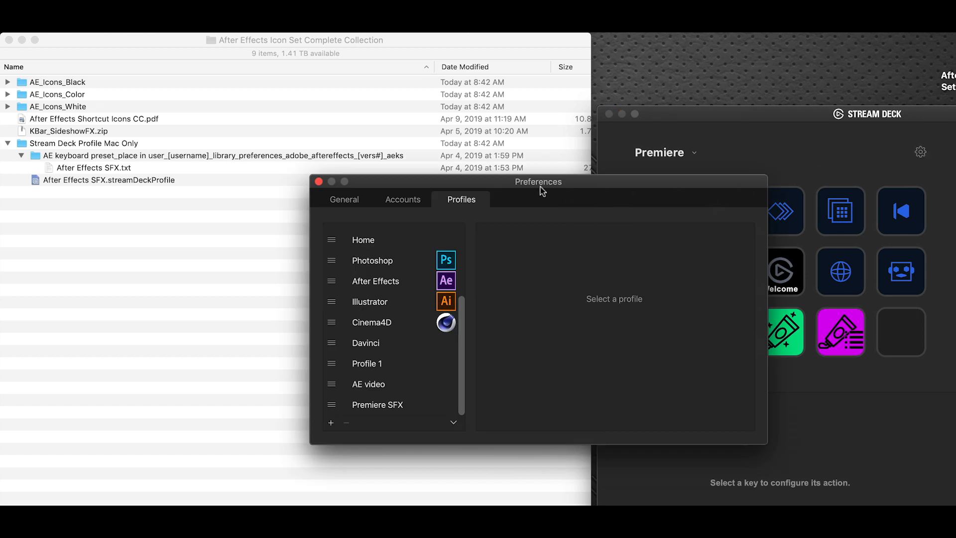
Step: Import After Effects SFX.streamDeckProfile from the Stream Deck Profile Mac Only folder as a new profile and close the preferences
left_click_drag(467, 184, 582, 48)
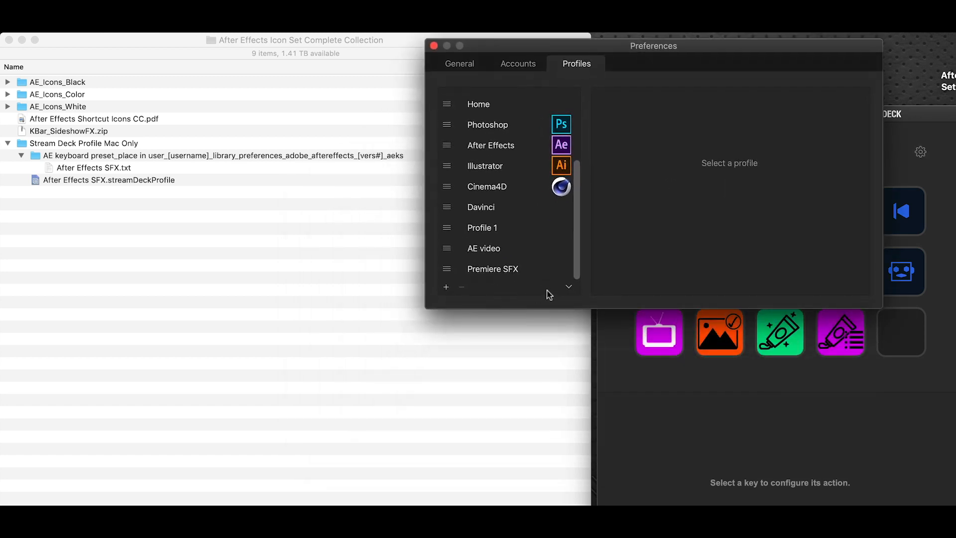
left_click(567, 289)
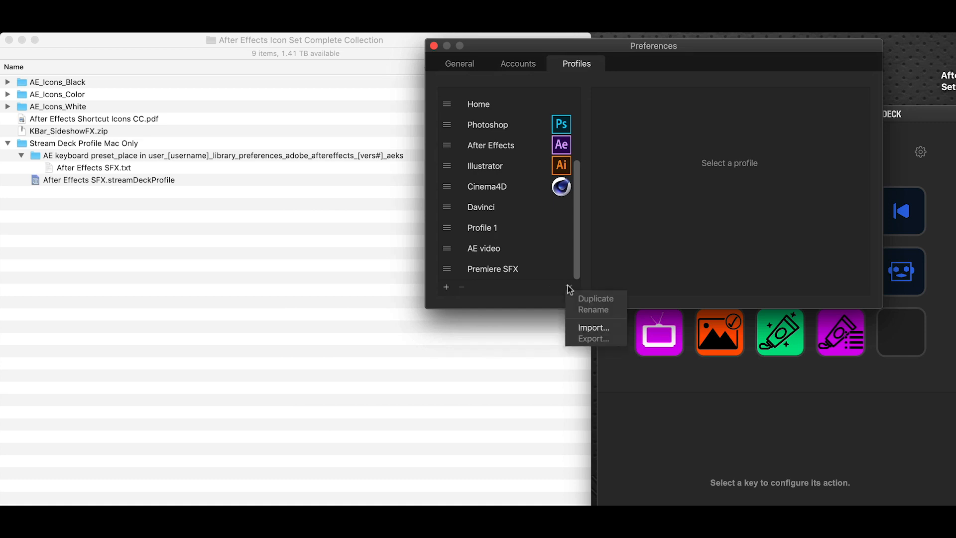
left_click(619, 332)
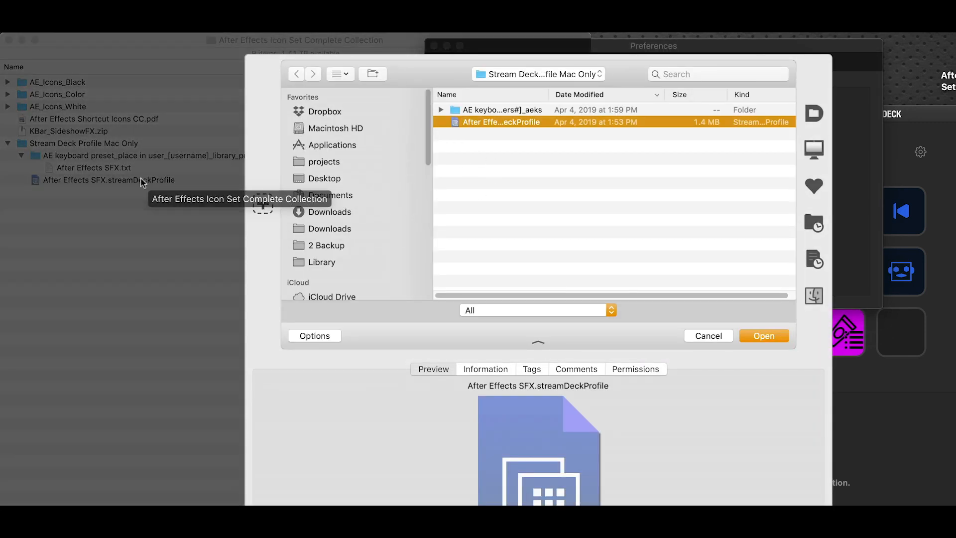
left_click(141, 181)
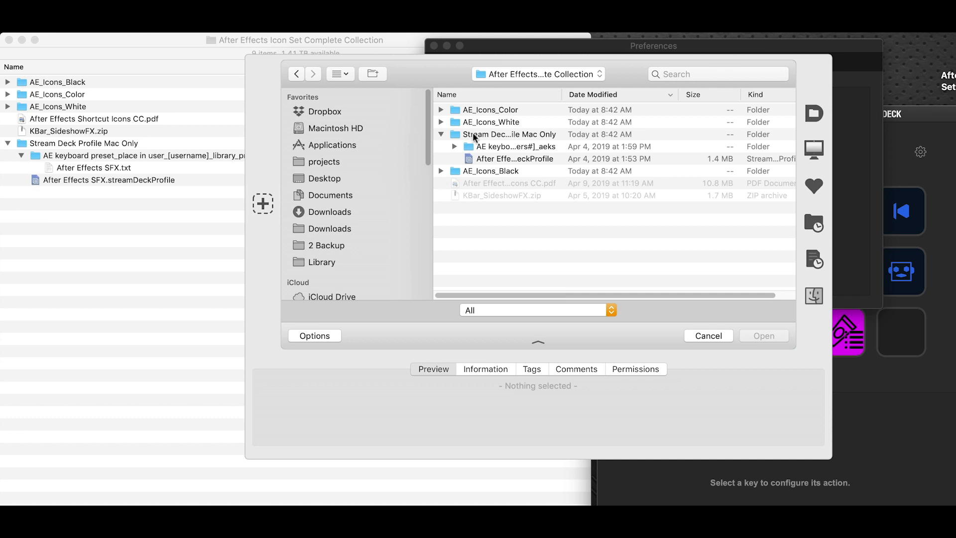
left_click(511, 160)
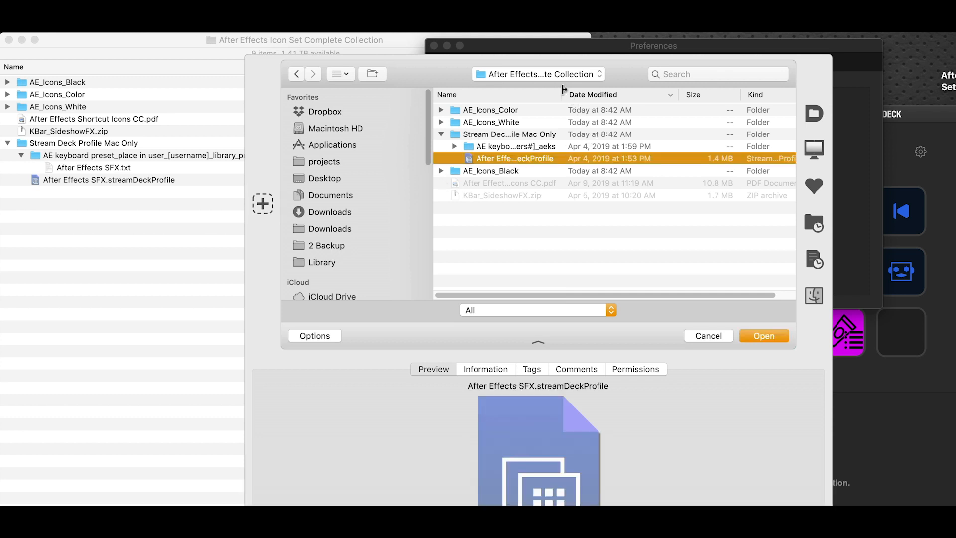
left_click_drag(562, 90, 685, 89)
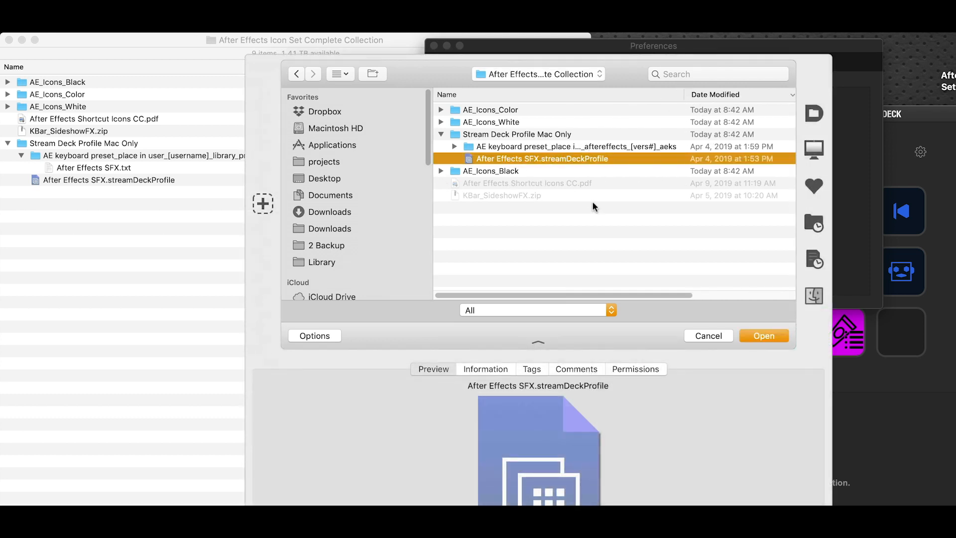
key("Return")
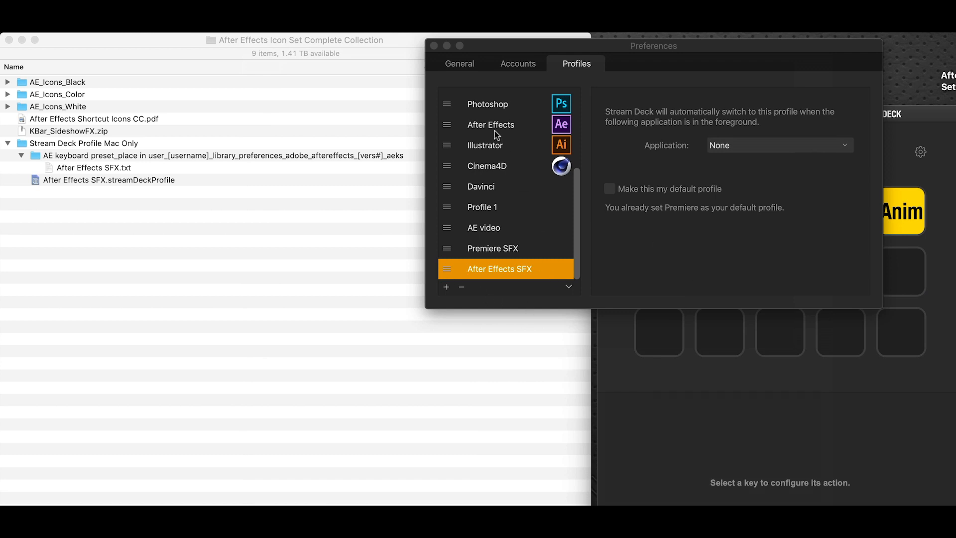
left_click(434, 46)
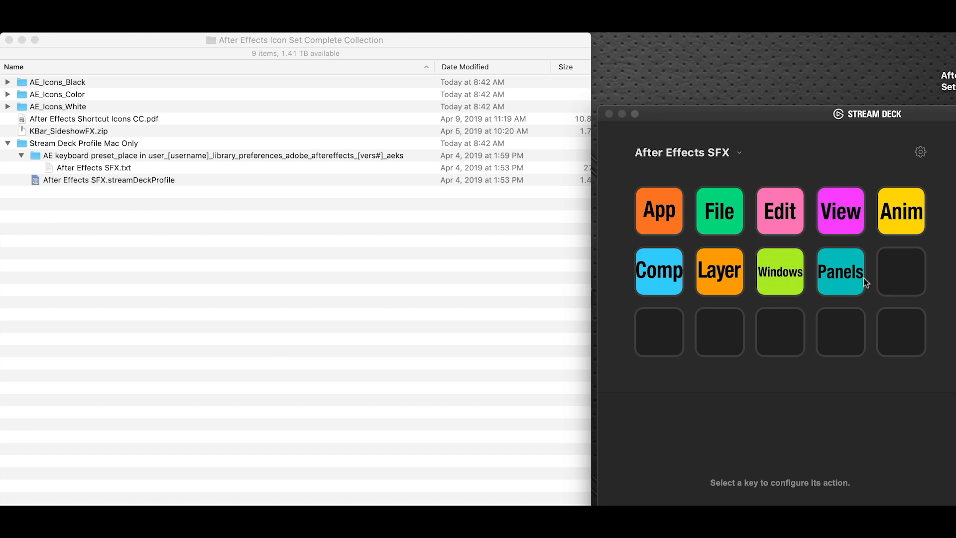
Step: Open the App folder of the After Effects SFX profile, examine the pen cycle backward key and return to the main keys
left_click(667, 215)
double_click(667, 216)
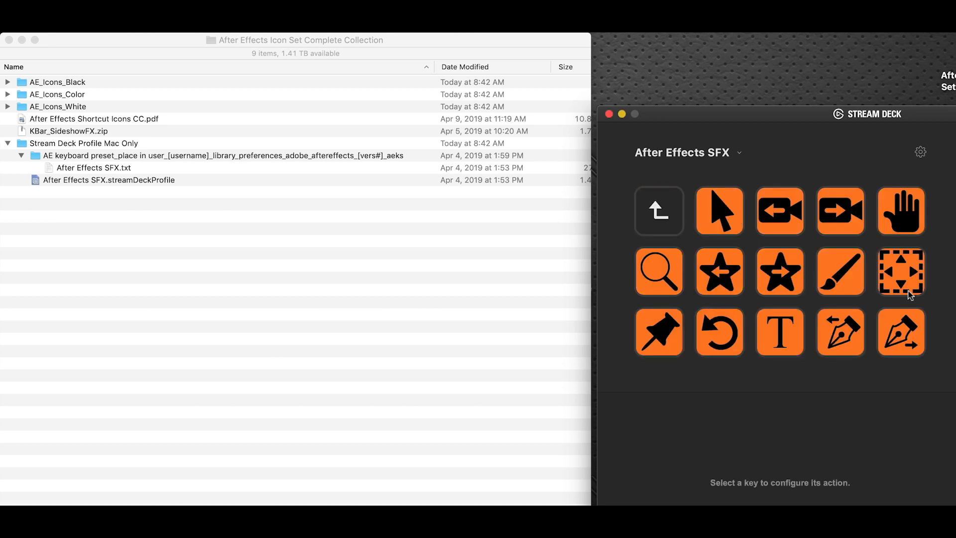
left_click(846, 343)
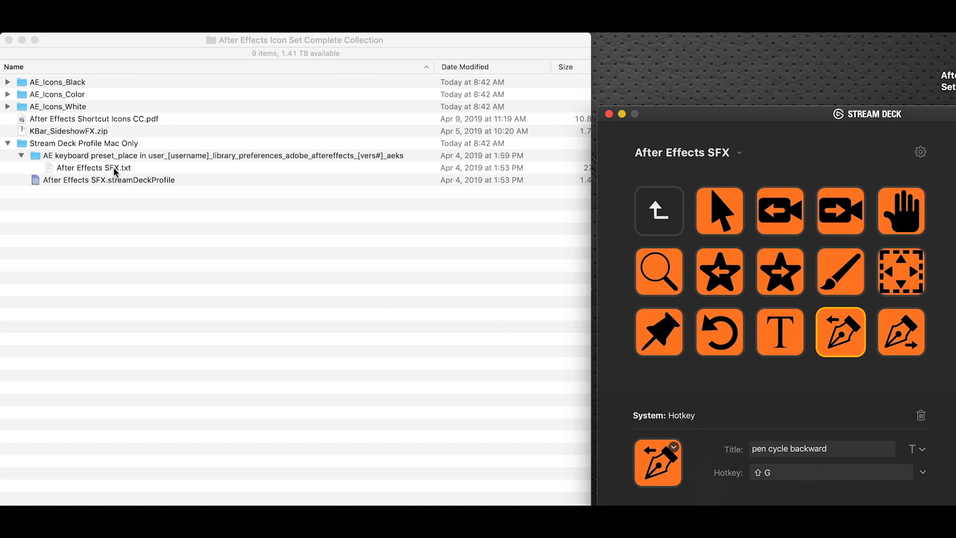
left_click(664, 202)
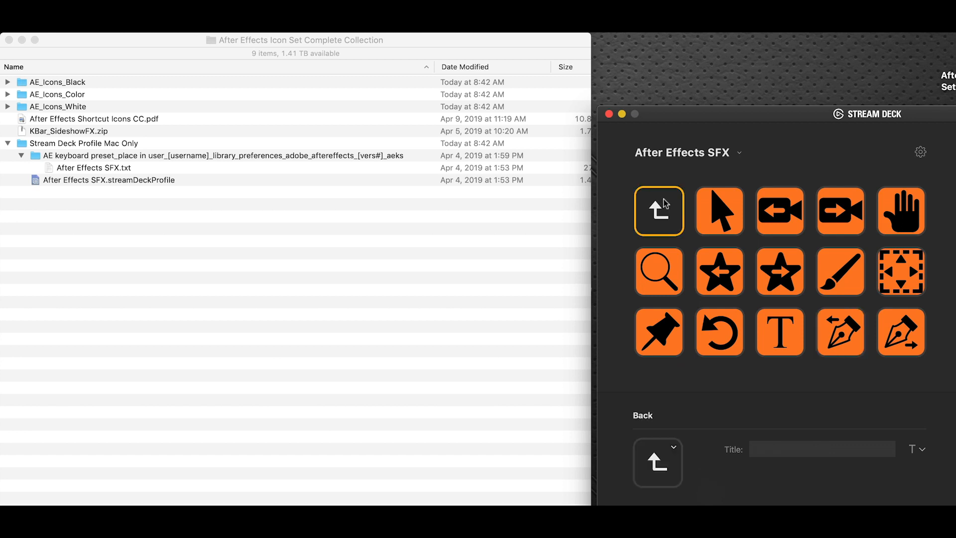
double_click(664, 198)
Step: Open the File folder, examine the hotkeys of its footage, import, reveal in finder and render queue keys, and return to the main keys
double_click(719, 209)
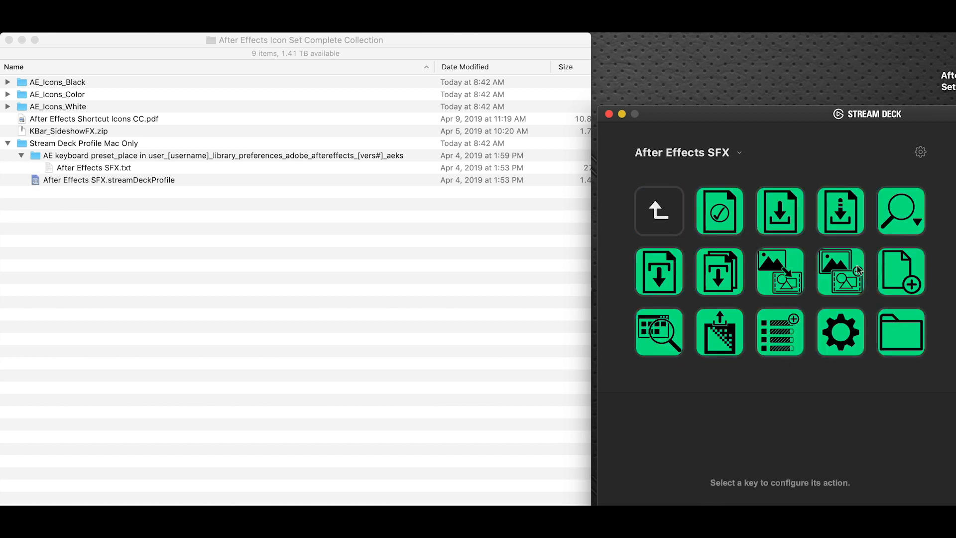
left_click(857, 269)
left_click(801, 272)
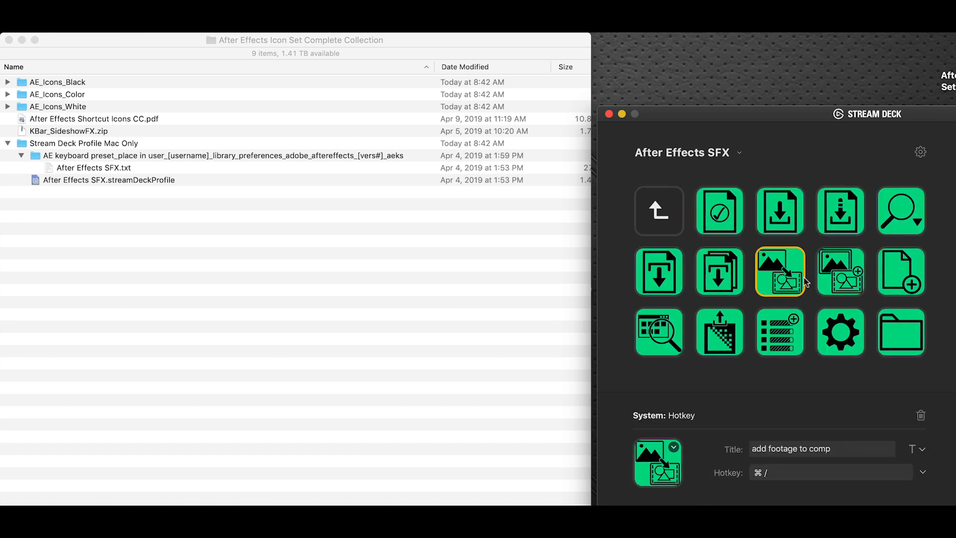
left_click(716, 278)
left_click(650, 261)
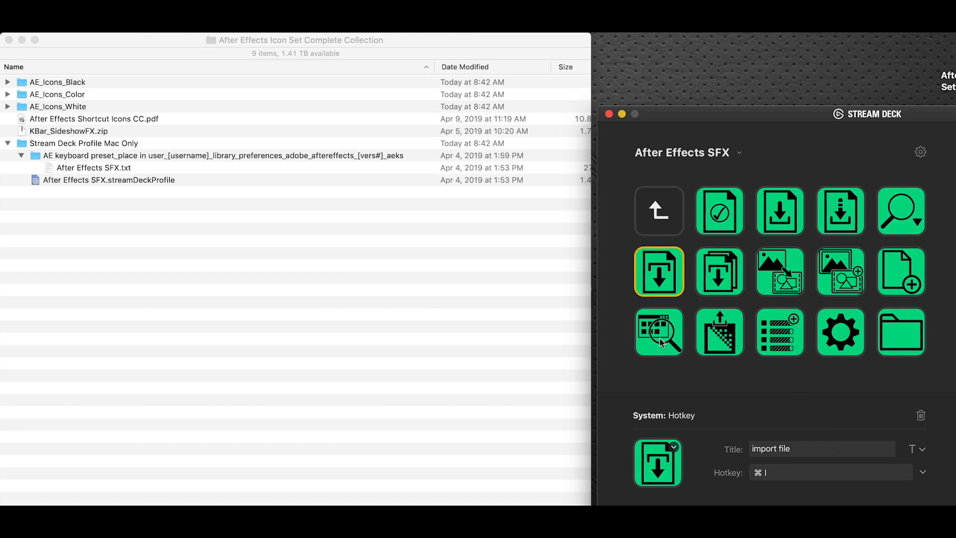
left_click(662, 341)
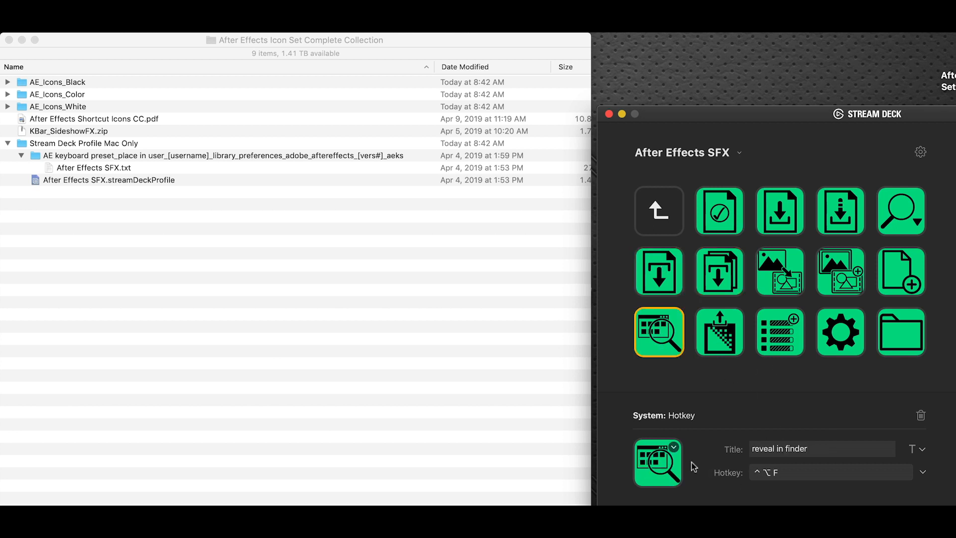
left_click(776, 334)
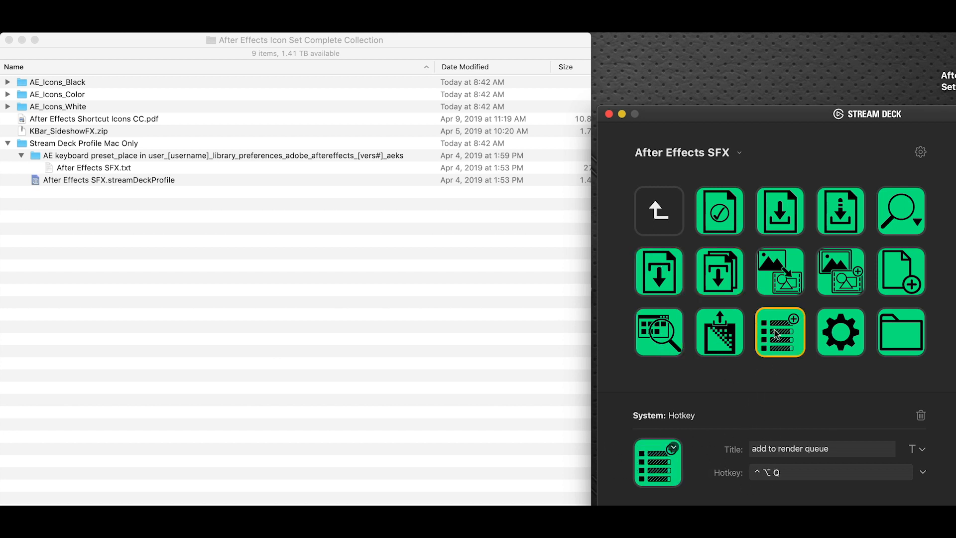
left_click(671, 199)
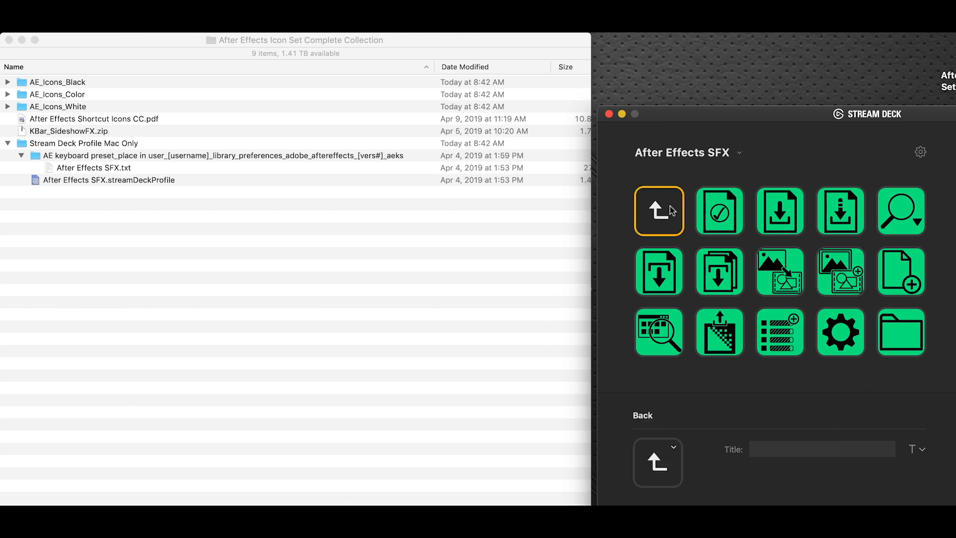
double_click(670, 205)
Step: Open the View folder to examine its keys and return to the main keys
double_click(853, 208)
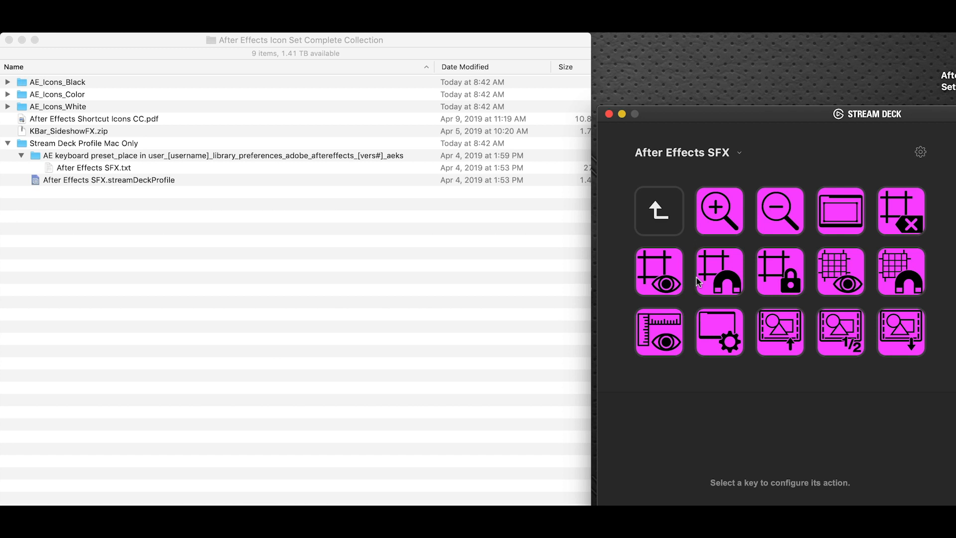
left_click(652, 223)
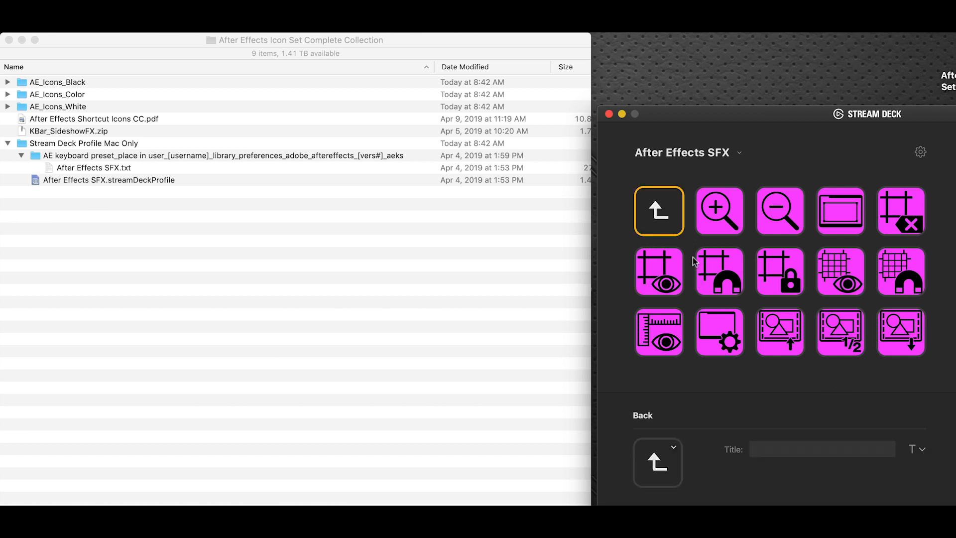
double_click(665, 223)
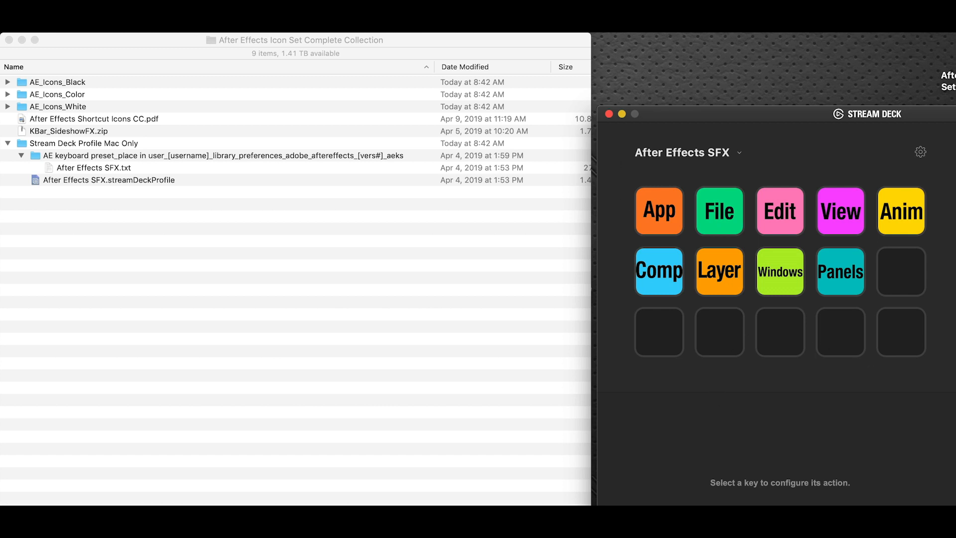
left_click(902, 279)
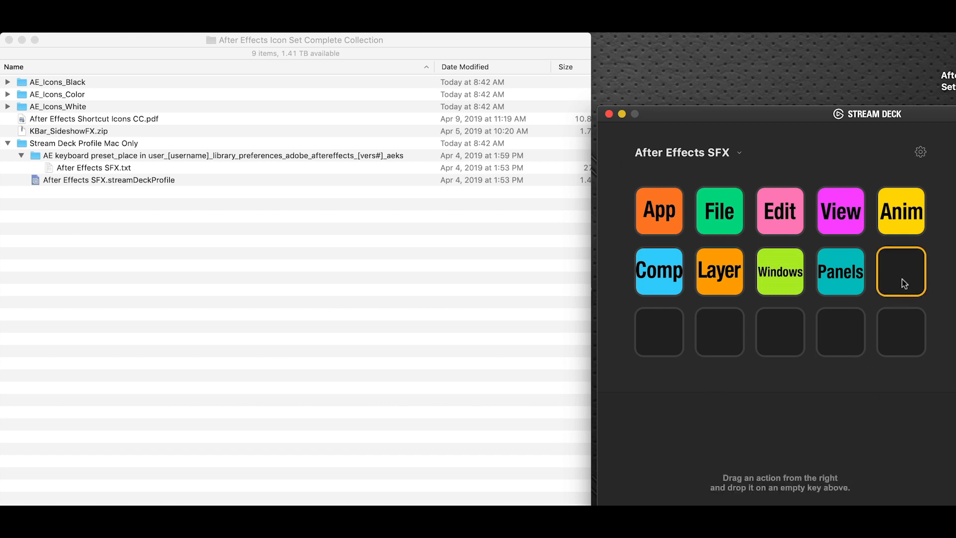
left_click(917, 354)
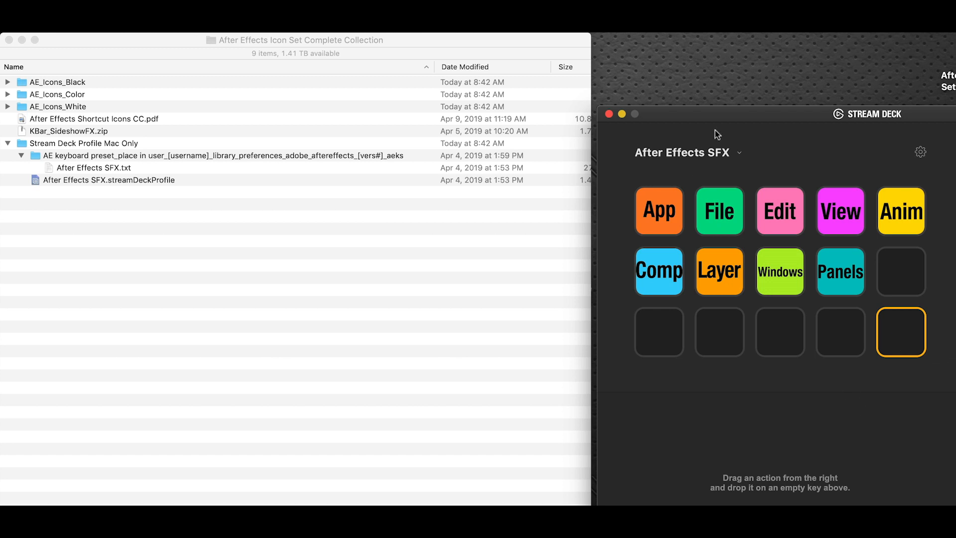
left_click(745, 154)
left_click(734, 152)
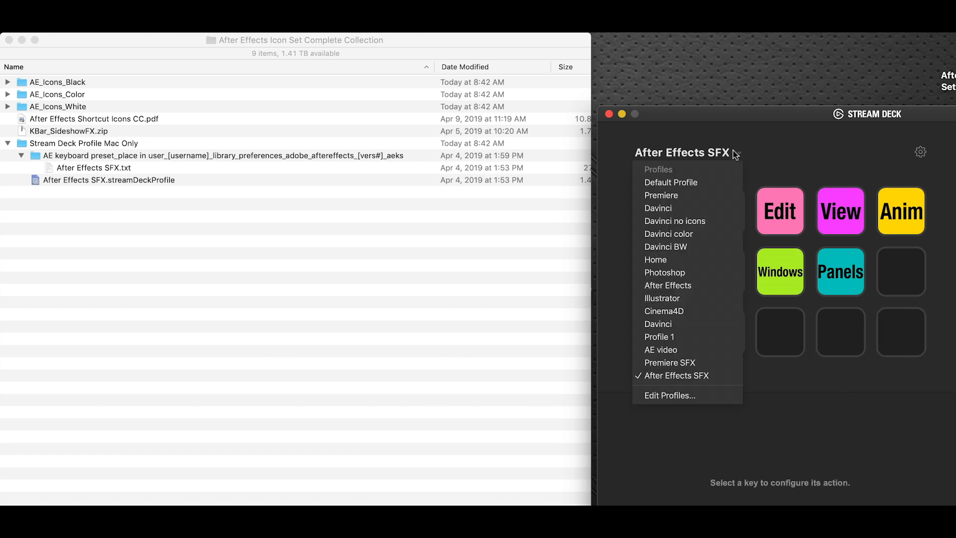
left_click(841, 137)
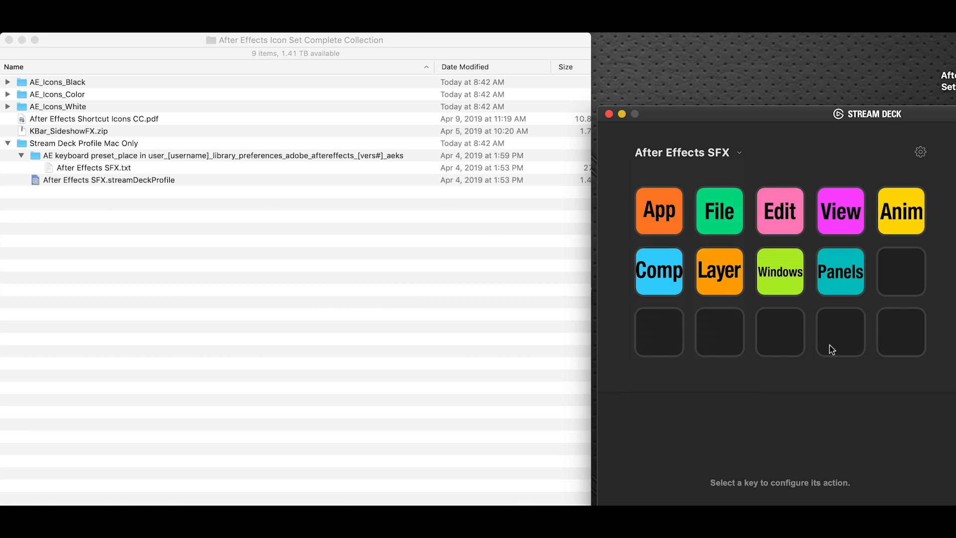
Step: Add a Hotkey action to the last empty key in the third row of the After Effects SFX profile
left_click(894, 336)
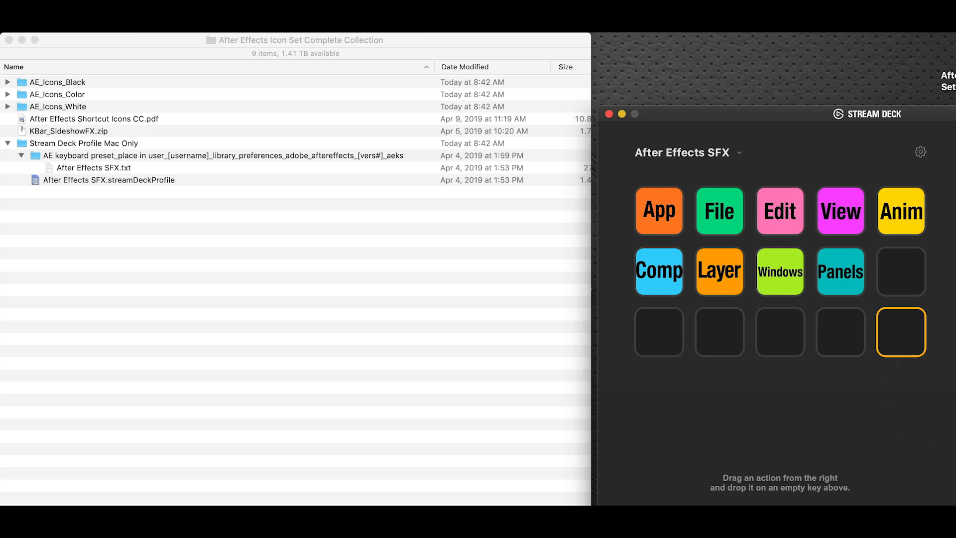
left_click_drag(951, 383, 908, 339)
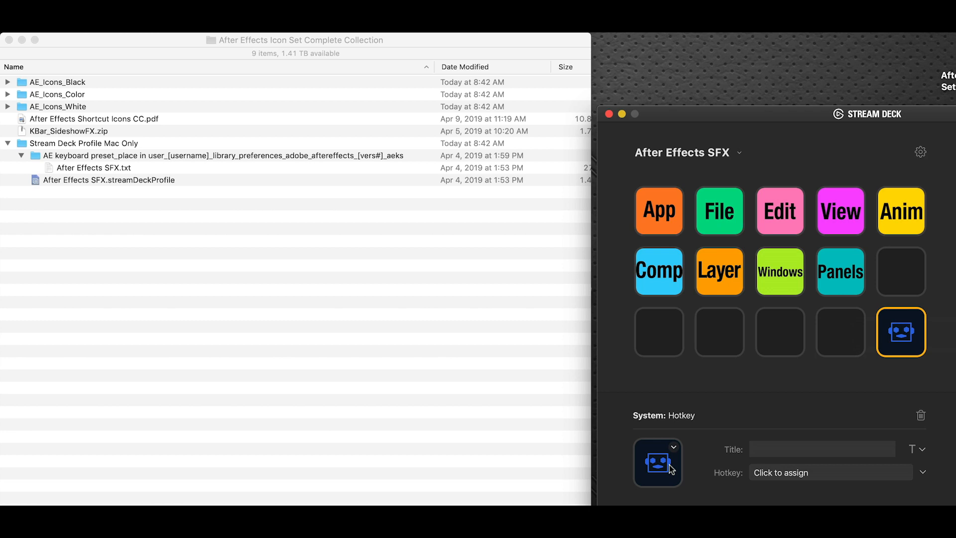
Step: In Finder, expand AE_Icons_Color, collapse its After_Effects and Effect folders and expand the File folder to show its icons
left_click(8, 94)
left_click(22, 107)
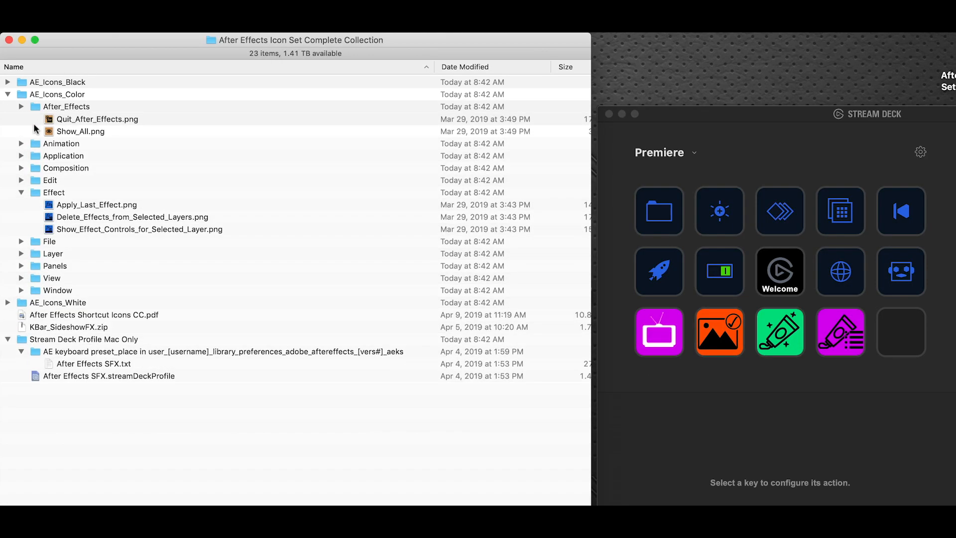
left_click(21, 167)
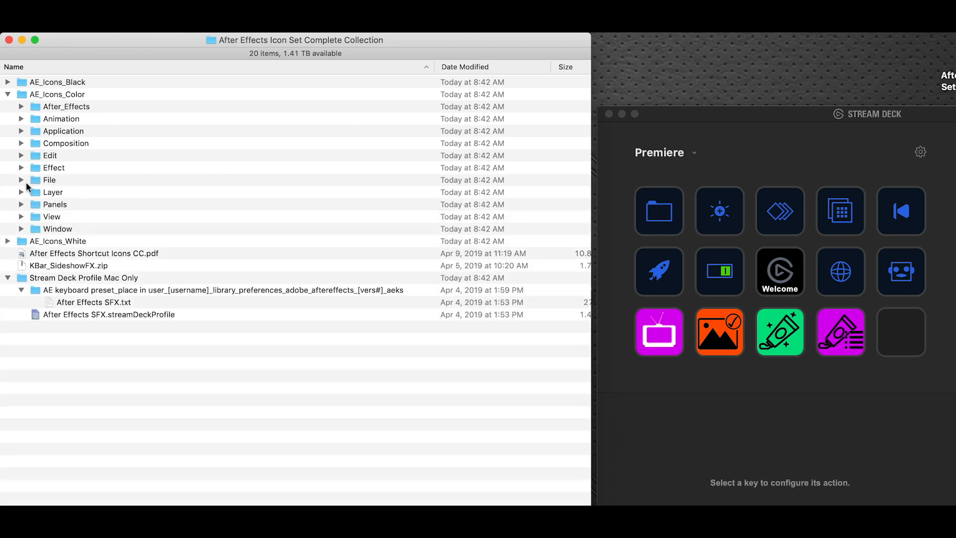
left_click(21, 180)
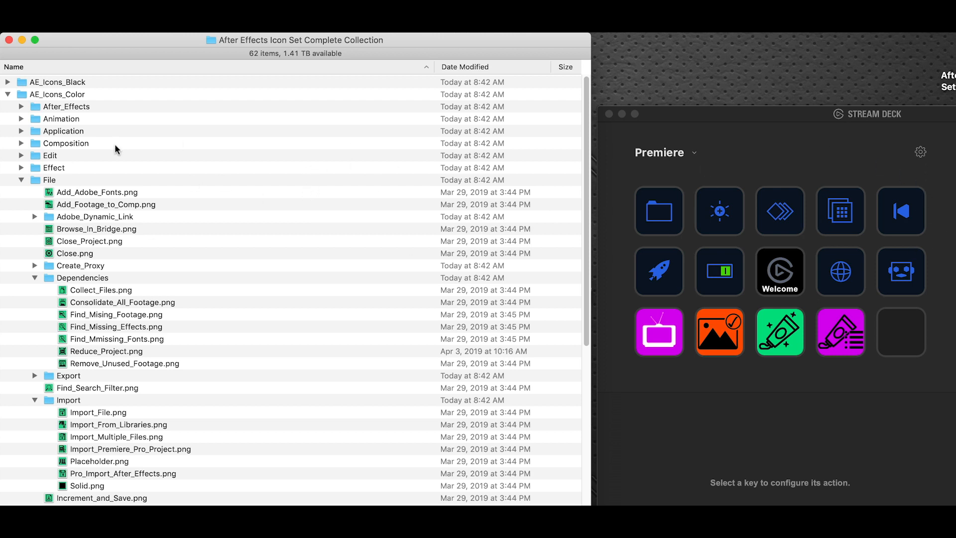
Step: Return to Stream Deck, open the profile preferences and remove the default profile setting from Premiere
left_click(779, 156)
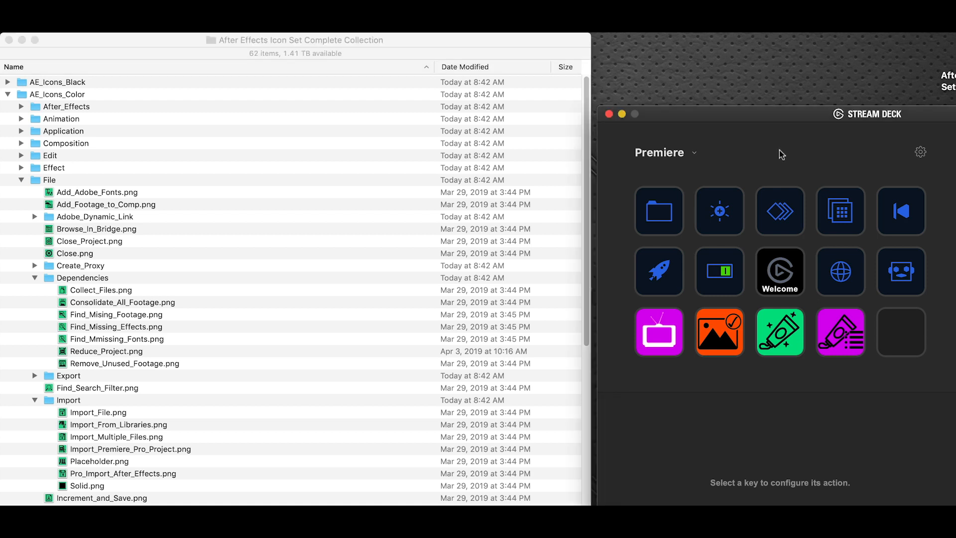
left_click(696, 155)
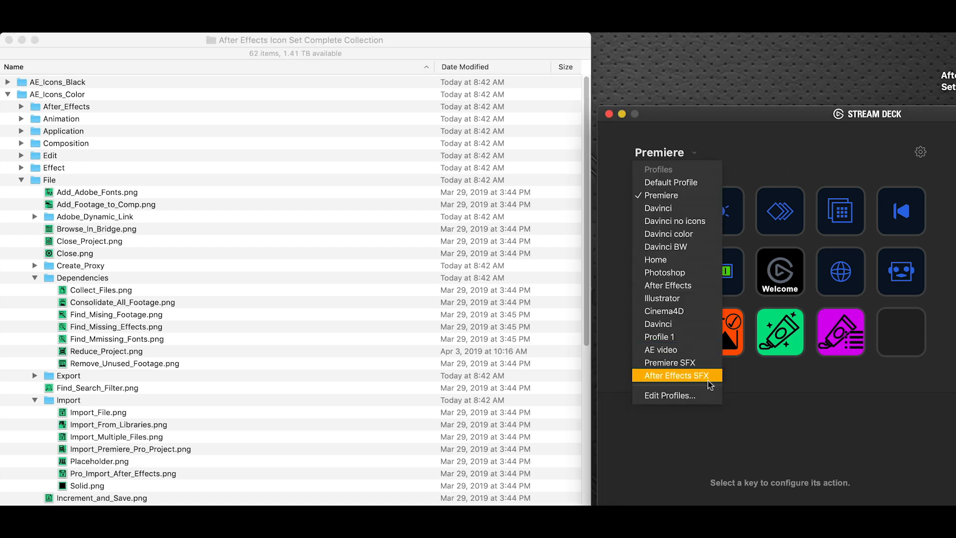
left_click(702, 395)
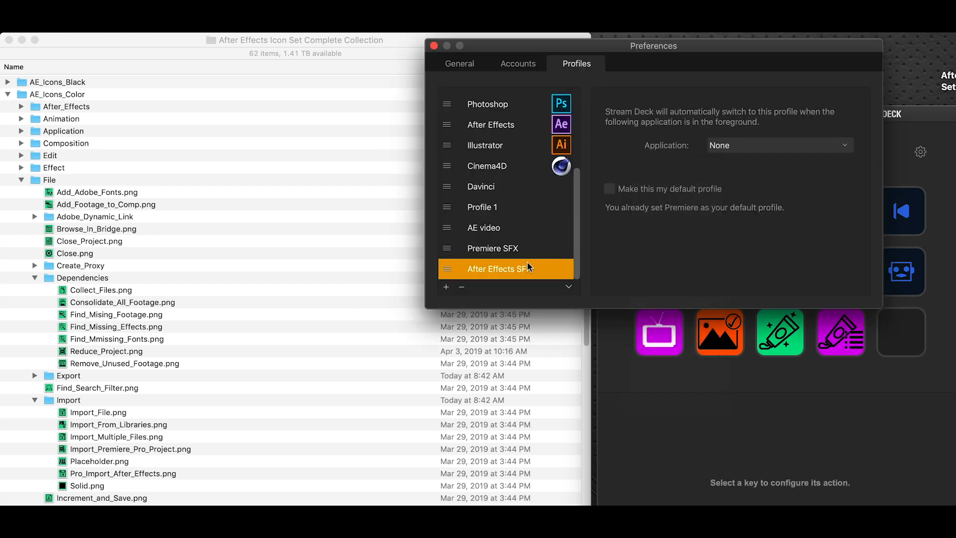
scroll(532, 206, "up", 5)
left_click(561, 121)
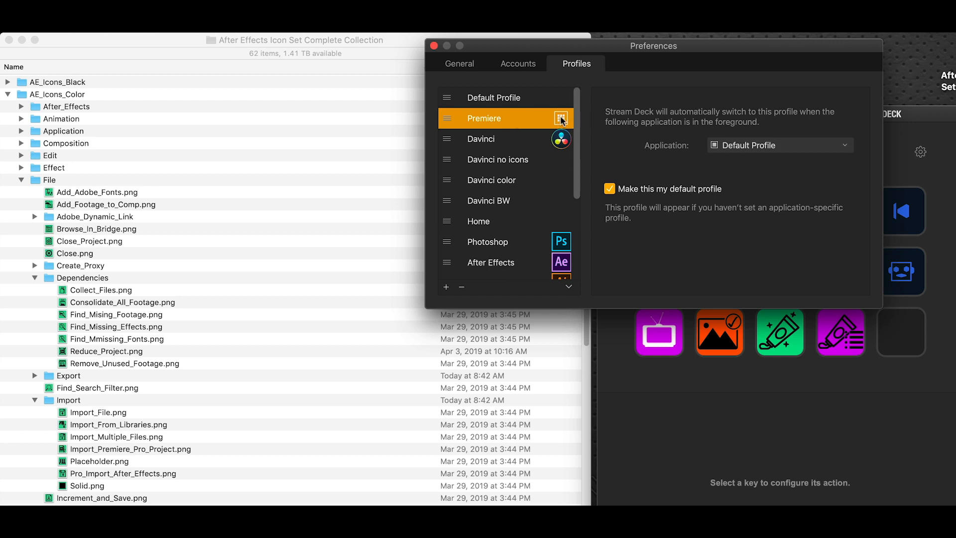
left_click(610, 189)
Step: Make the After Effects SFX profile the default profile
scroll(560, 154, "down", 5)
left_click(530, 270)
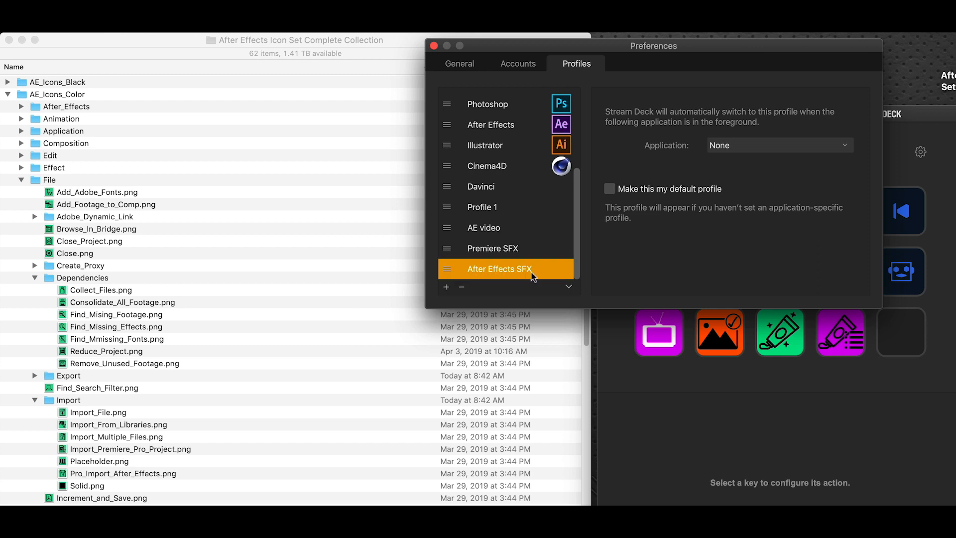
left_click(609, 188)
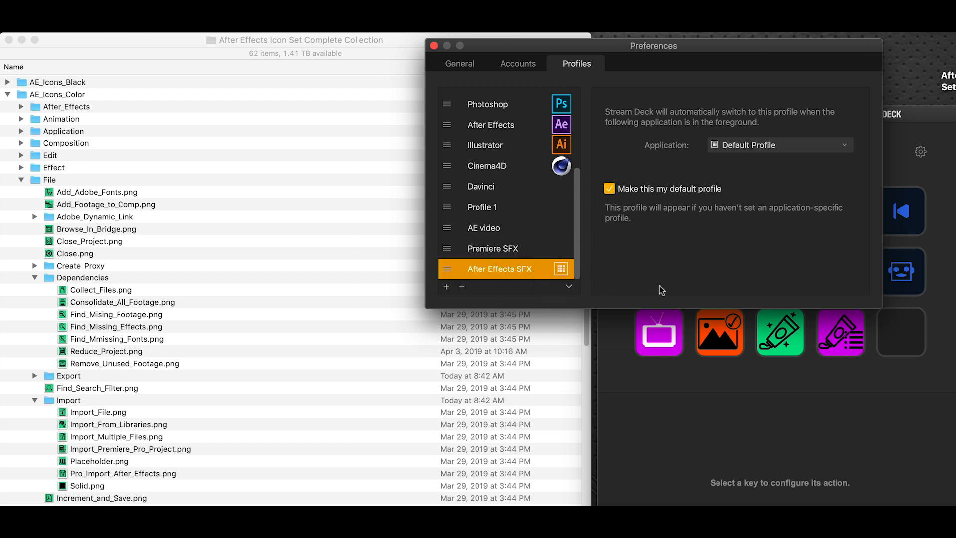
Step: Close the preferences, switch to the After Effects SFX profile and assign Add_Footage_to_Comp.png as the icon of its Hotkey key
left_click(434, 46)
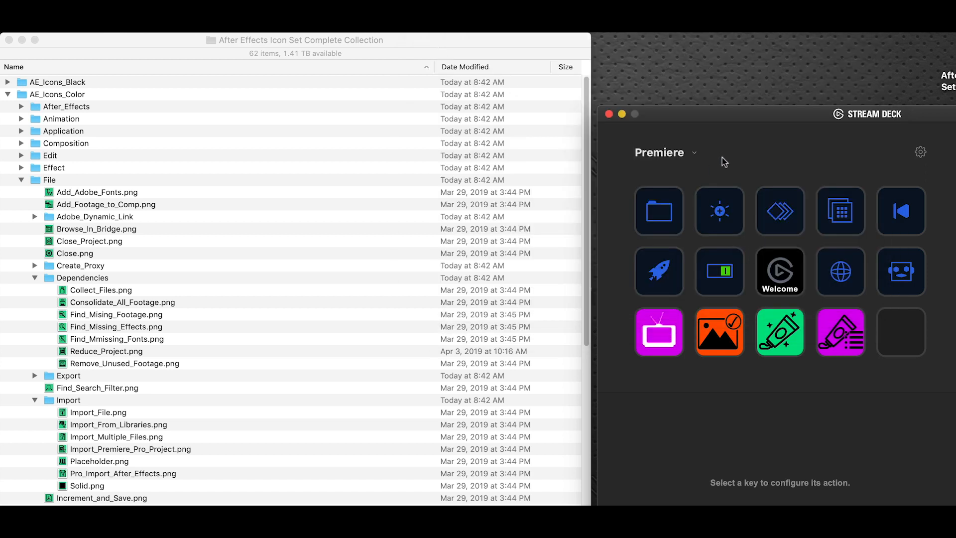
left_click(253, 103)
left_click(764, 158)
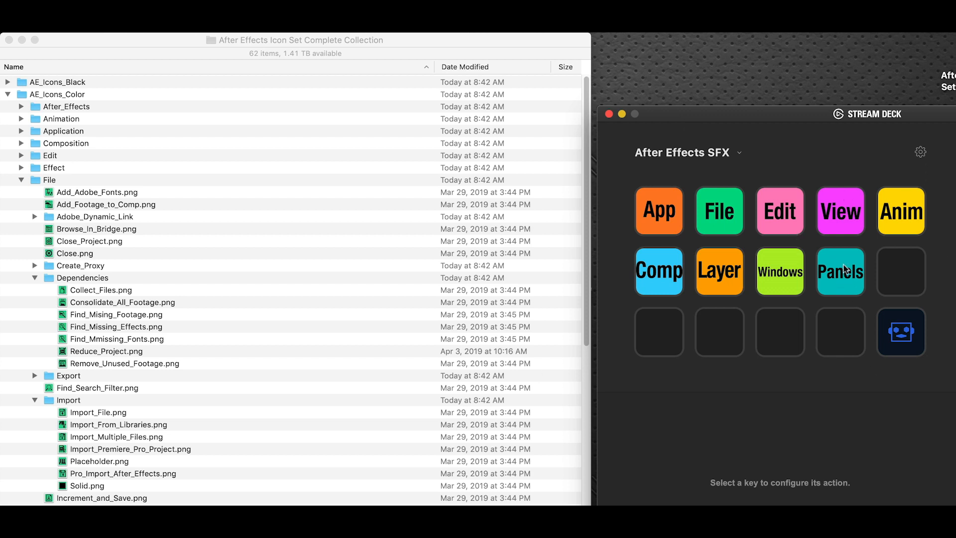
left_click(914, 336)
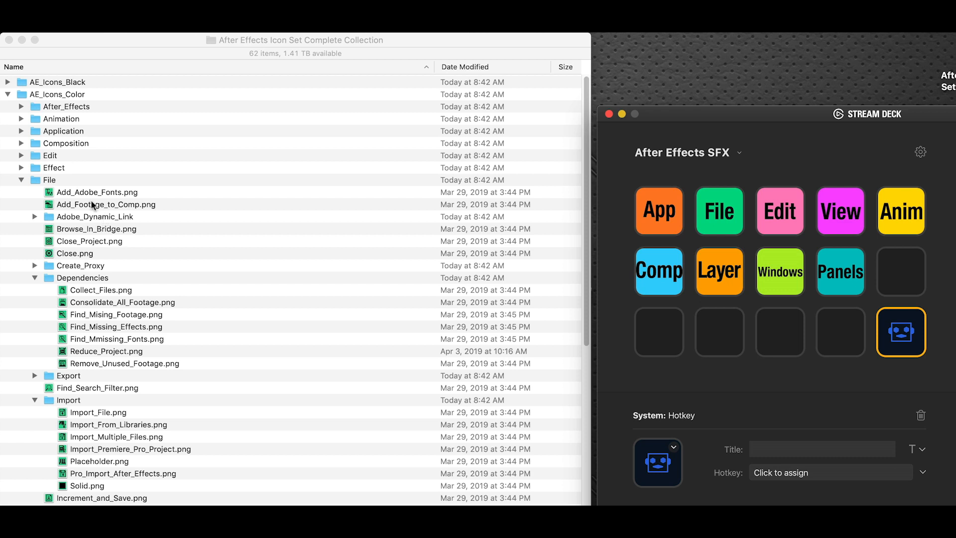
left_click_drag(93, 208, 658, 465)
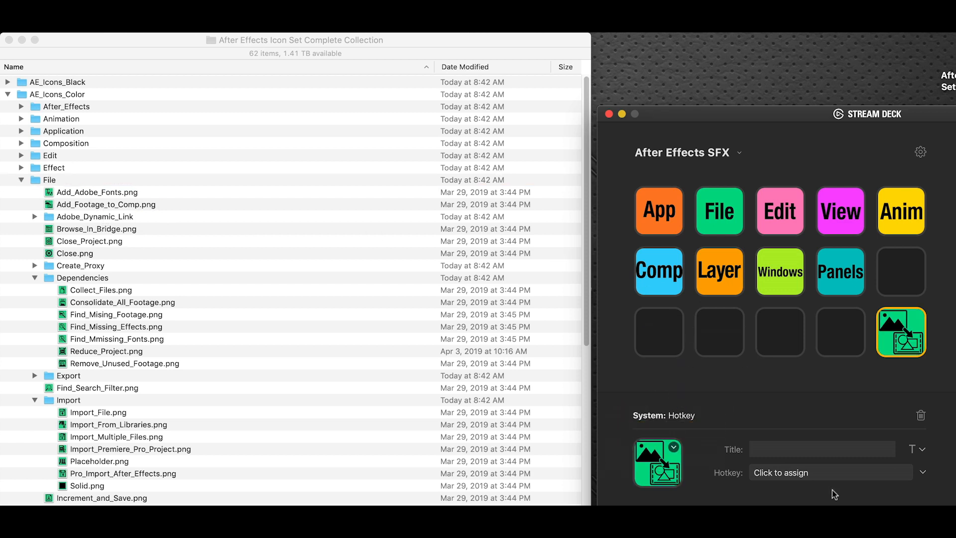
left_click(811, 472)
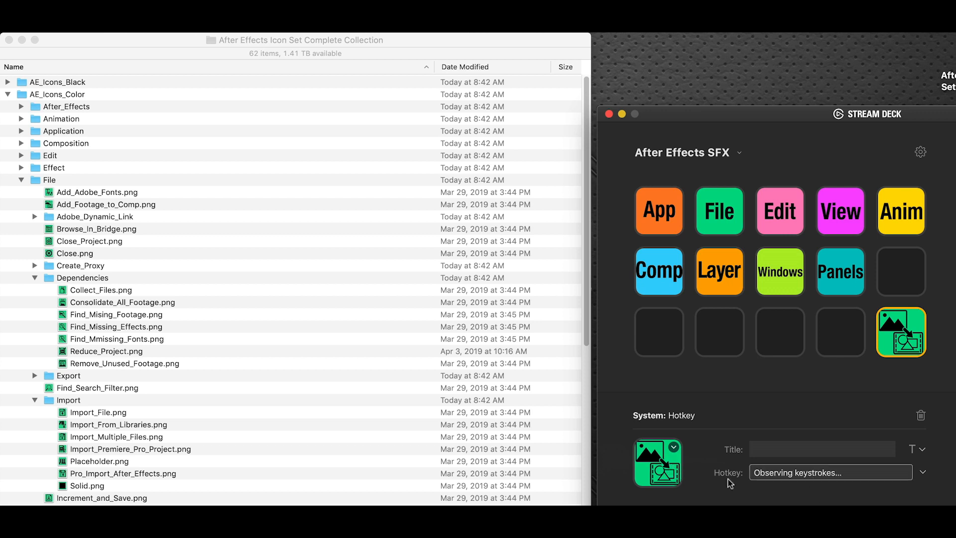
key("super+Tab")
key("super+Tab")
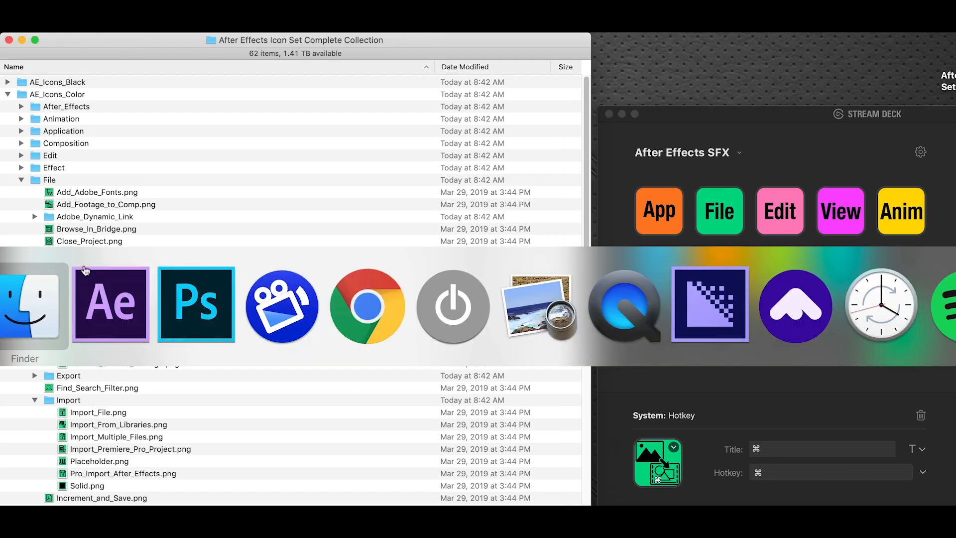
left_click(124, 281)
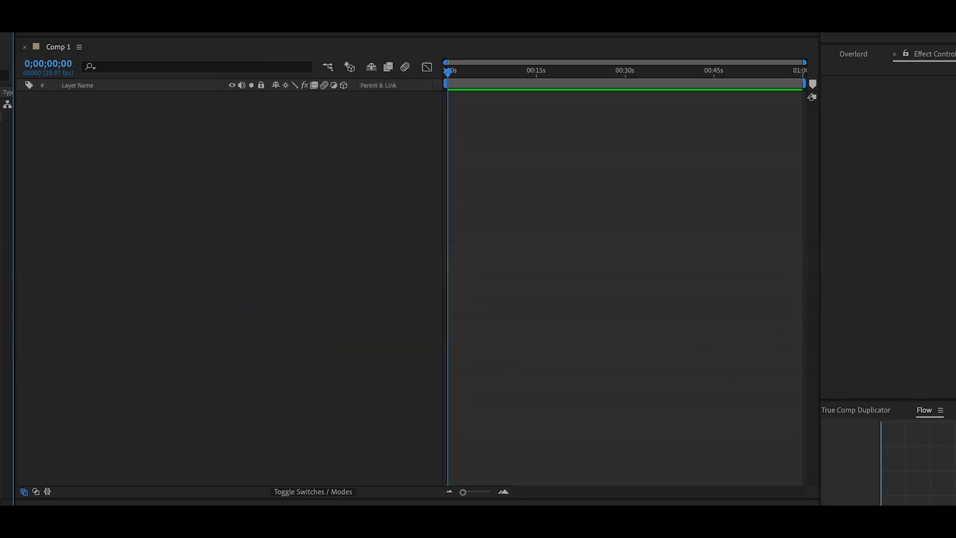
left_click(2, 34)
left_click(2, 34)
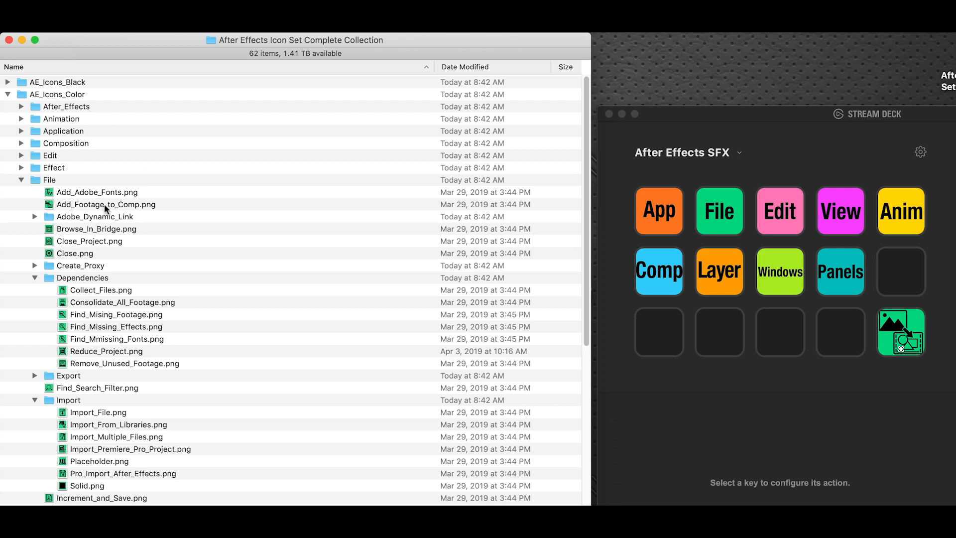
Step: Switch to After Effects and check the File commands for the shortcut of Add Footage to Comp
key("super+Tab")
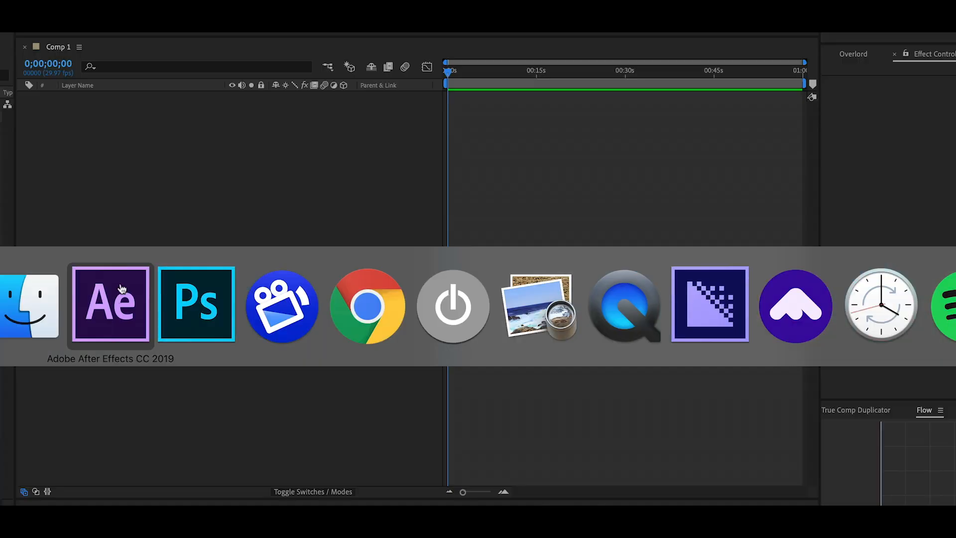
left_click(1, 33)
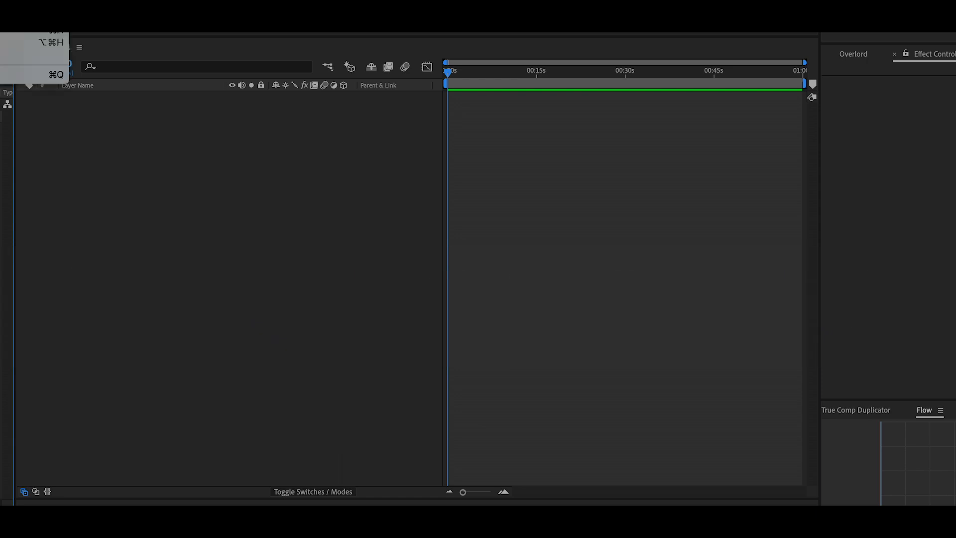
mouse_move(7, 33)
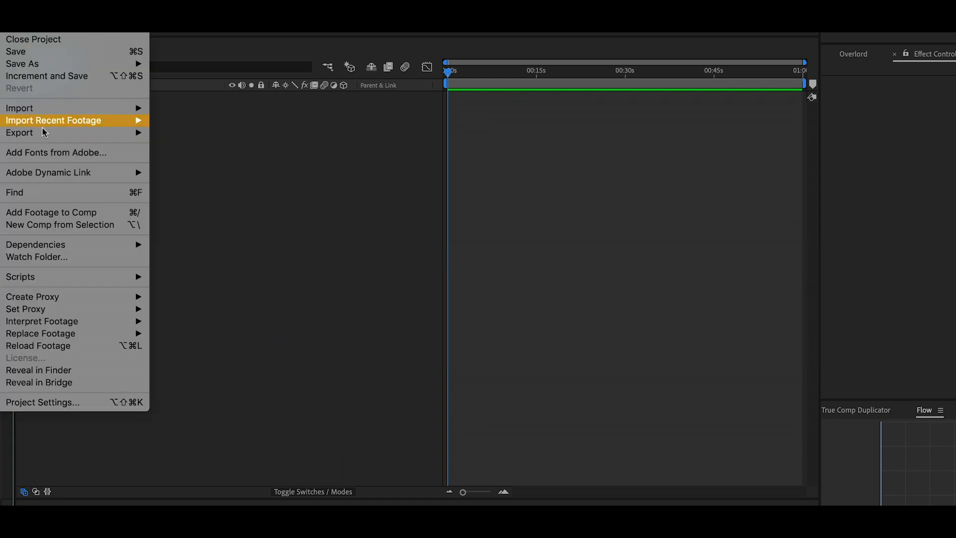
left_click(65, 213)
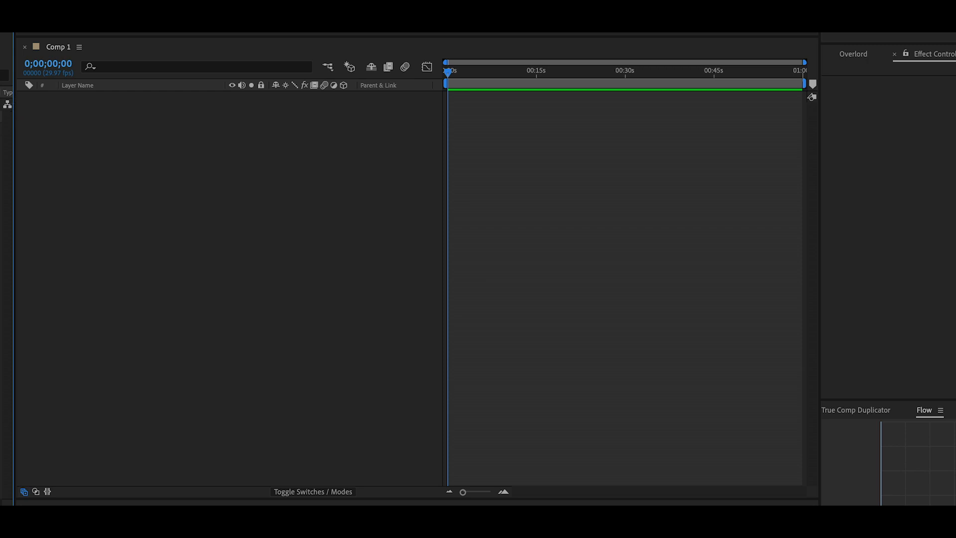
left_click(7, 33)
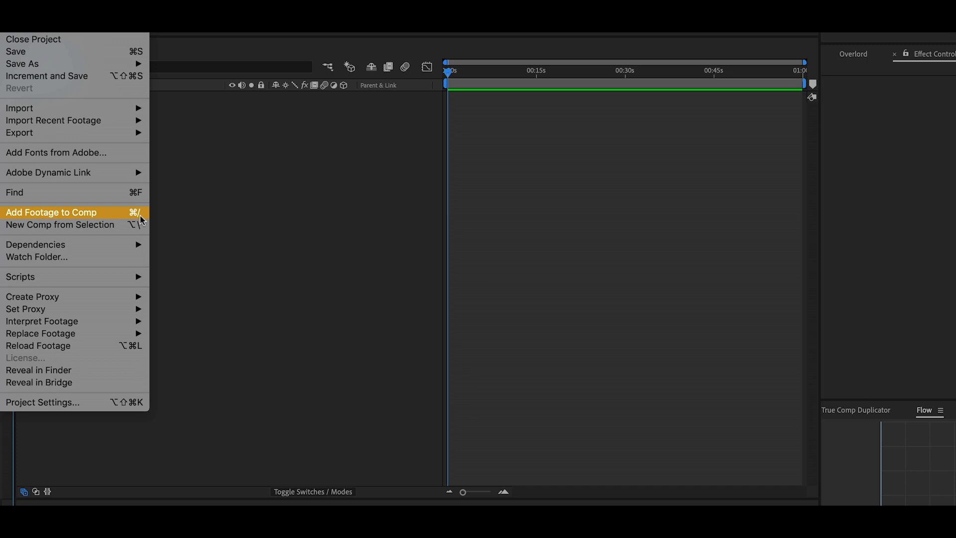
left_click(201, 189)
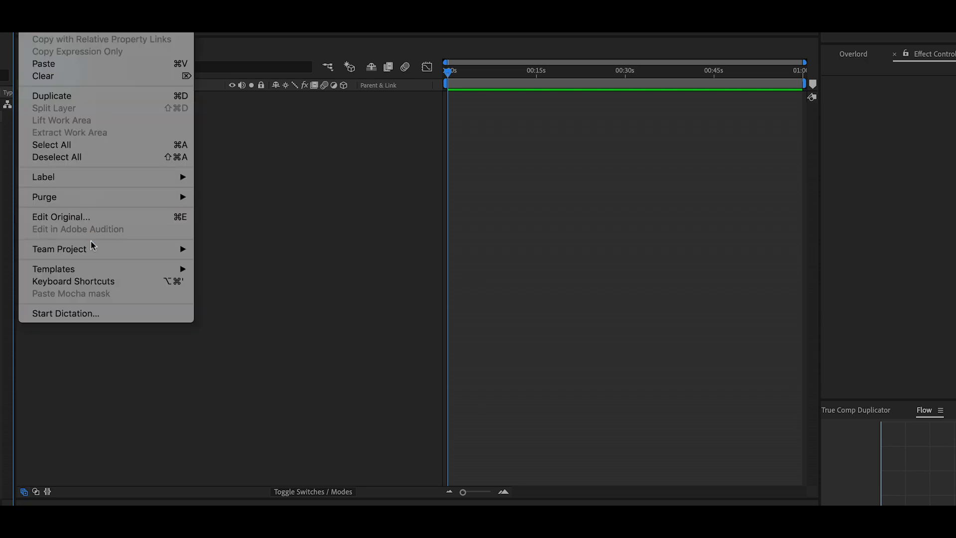
Step: Search the After Effects keyboard shortcuts for "footage", examine the Add Footage Item to Comp entry and close the shortcut editor
left_click(103, 280)
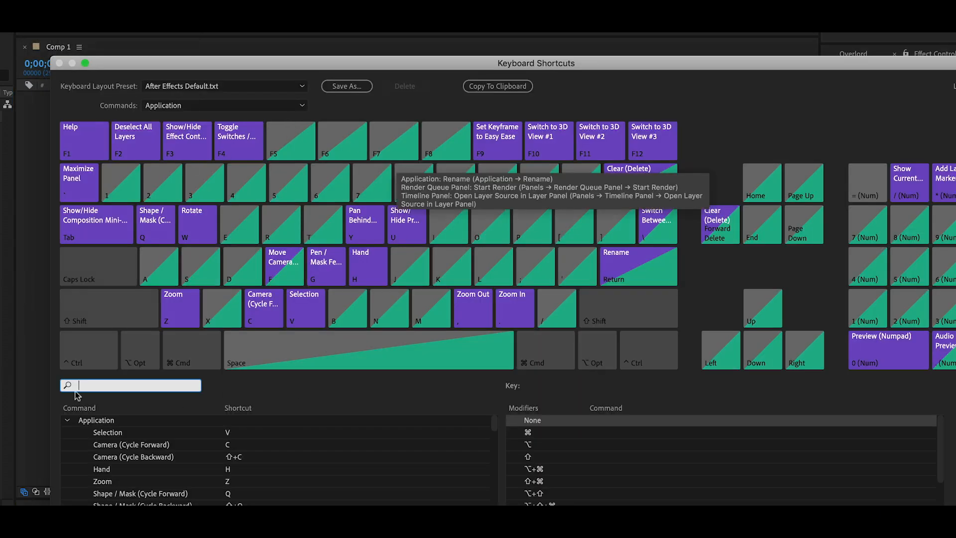
left_click(96, 387)
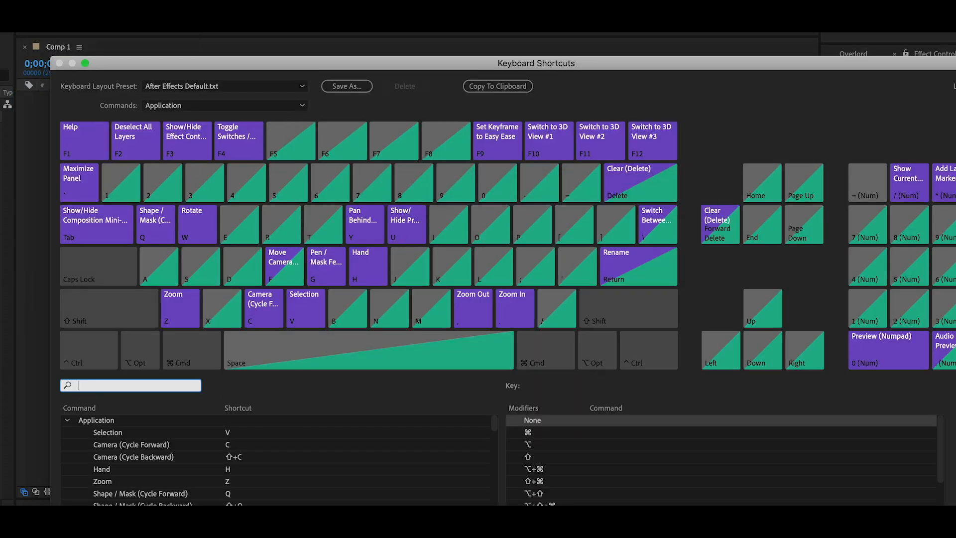
type("footage")
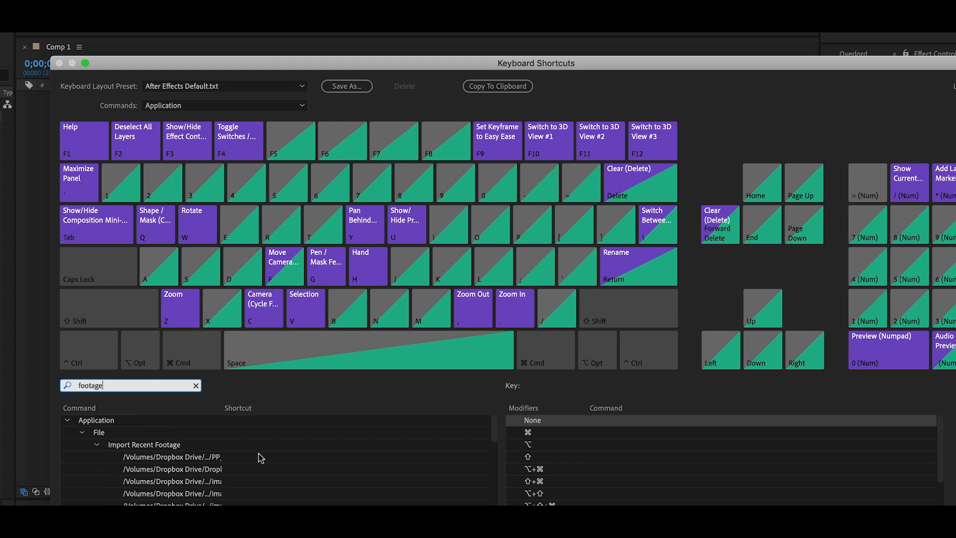
scroll(308, 476, "down", 3)
scroll(271, 483, "down", 3)
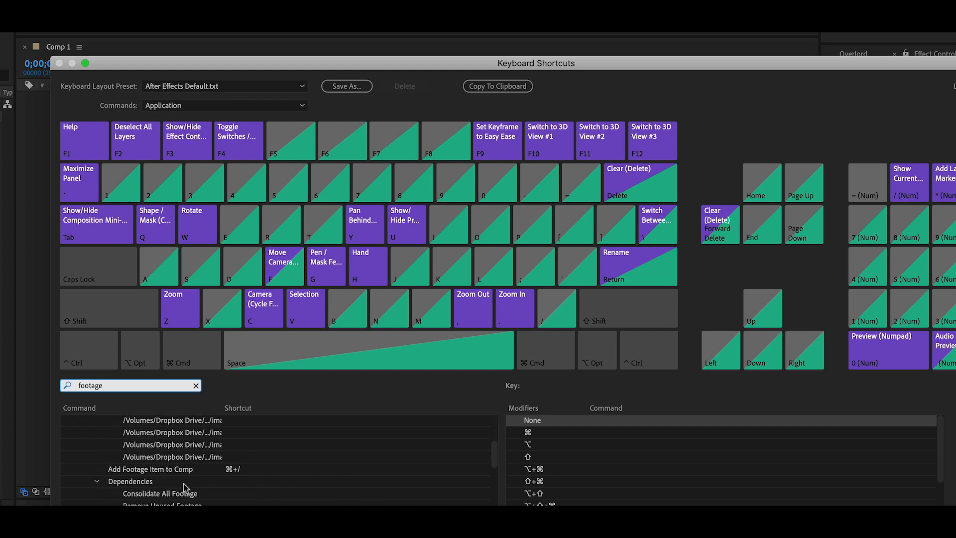
left_click(143, 470)
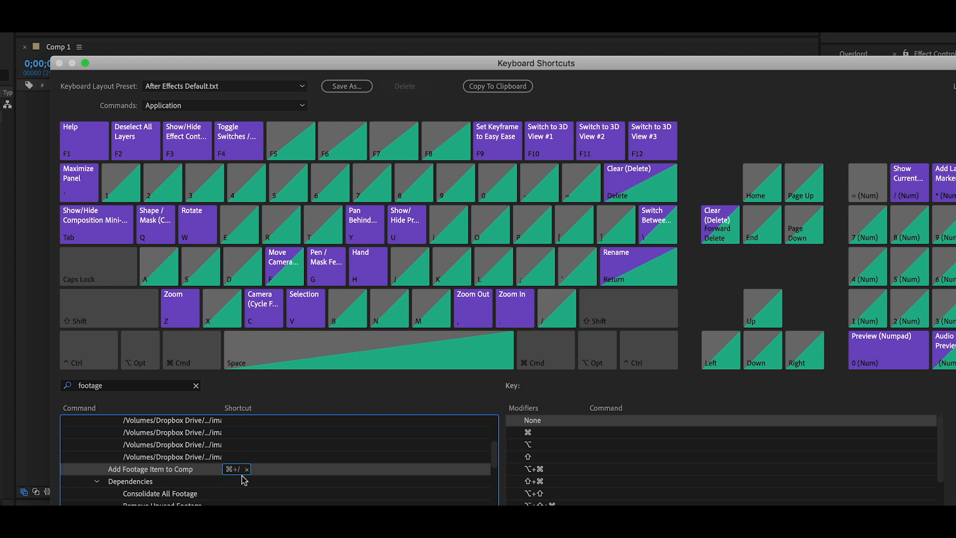
scroll(184, 497, "down", 5)
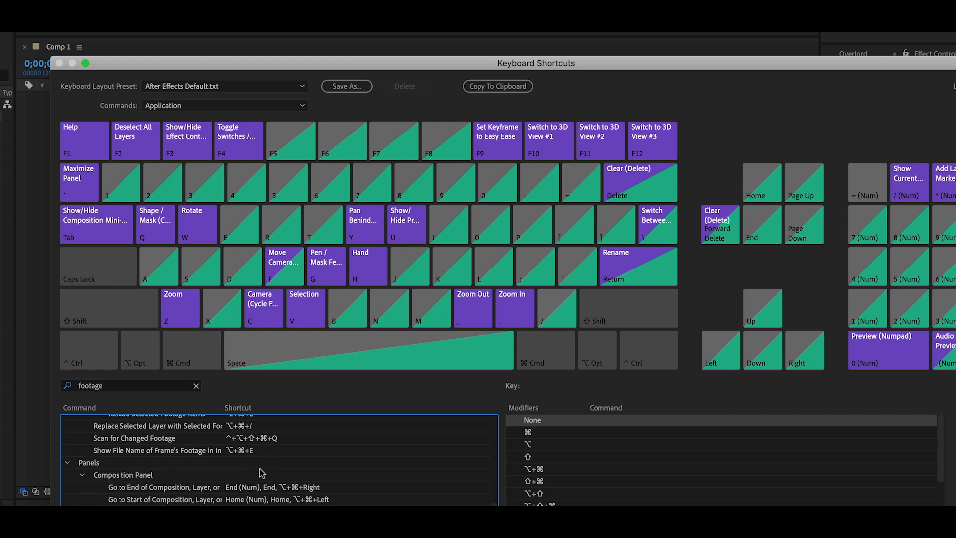
key("Escape")
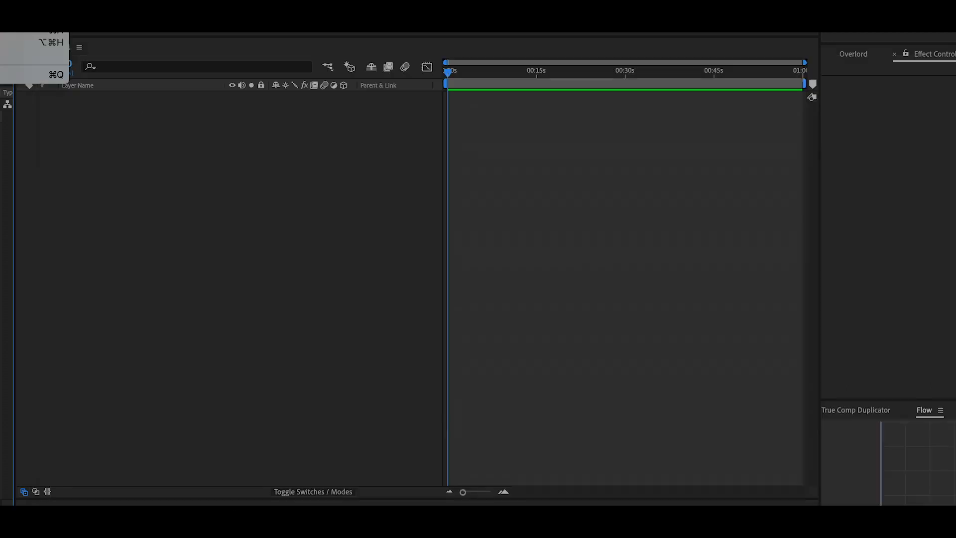
Step: Return to Stream Deck and set the hotkey of the Add Footage to Comp key to ⌘/
left_click(33, 34)
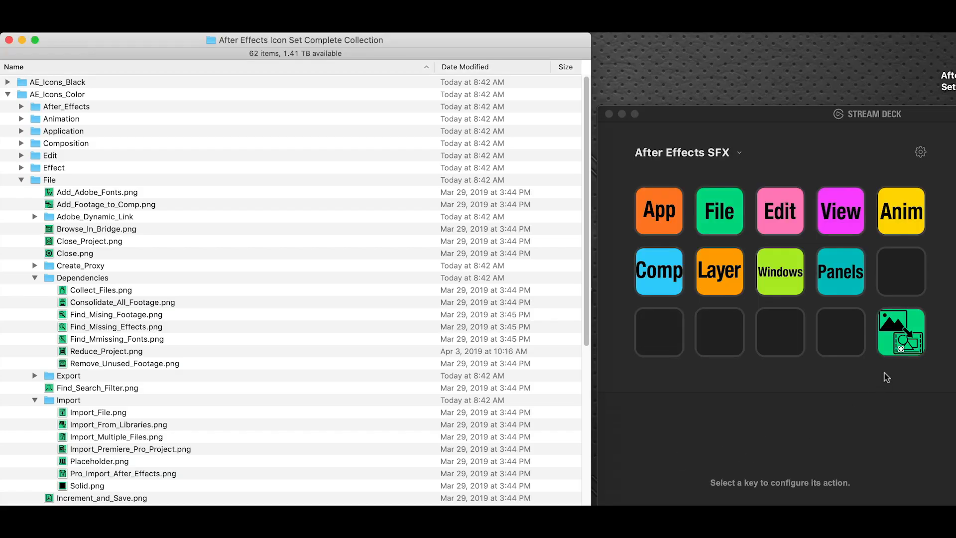
left_click(900, 344)
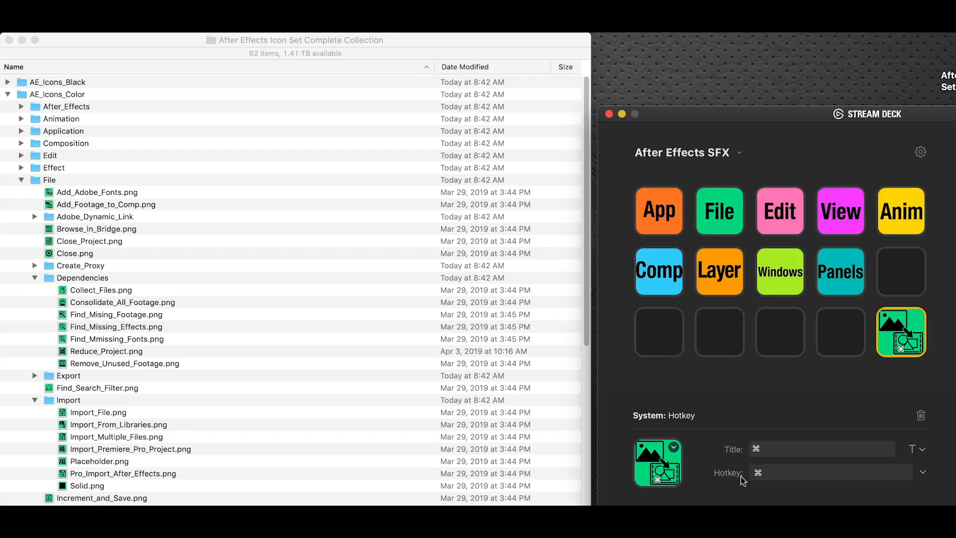
left_click(754, 479)
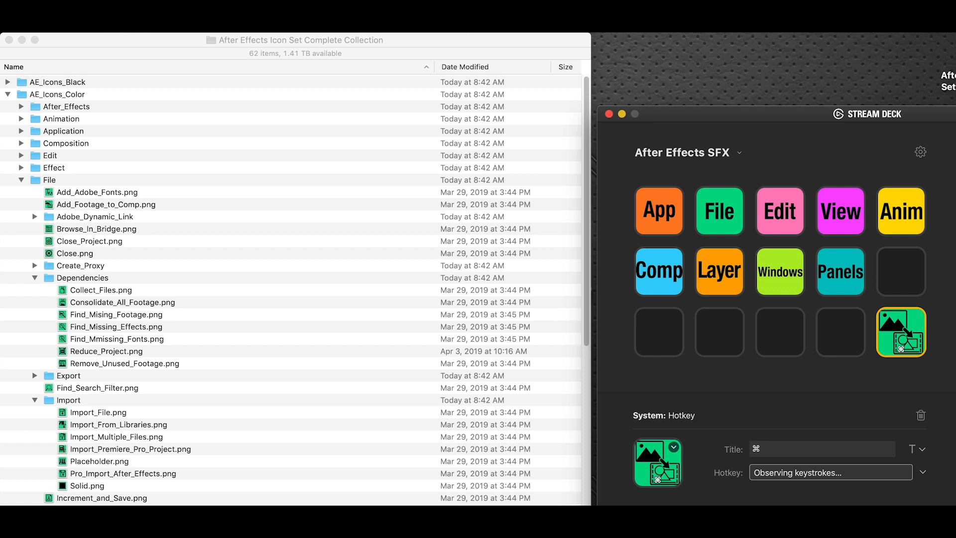
key("super+slash")
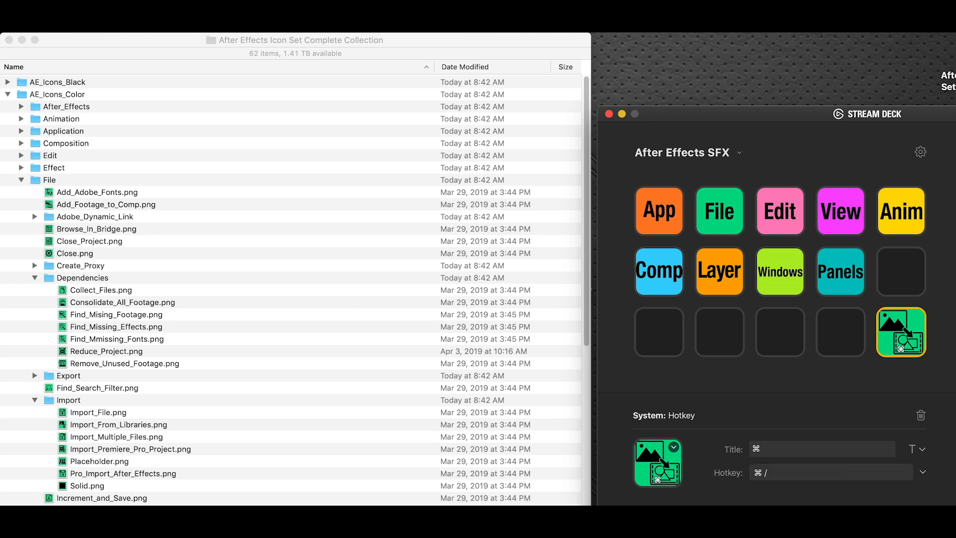
Step: Replace the key's title with "add footage to comp" and turn off Show Title
left_click(783, 452)
left_click_drag(760, 449, 745, 450)
key("BackSpace")
type("add footage to comp")
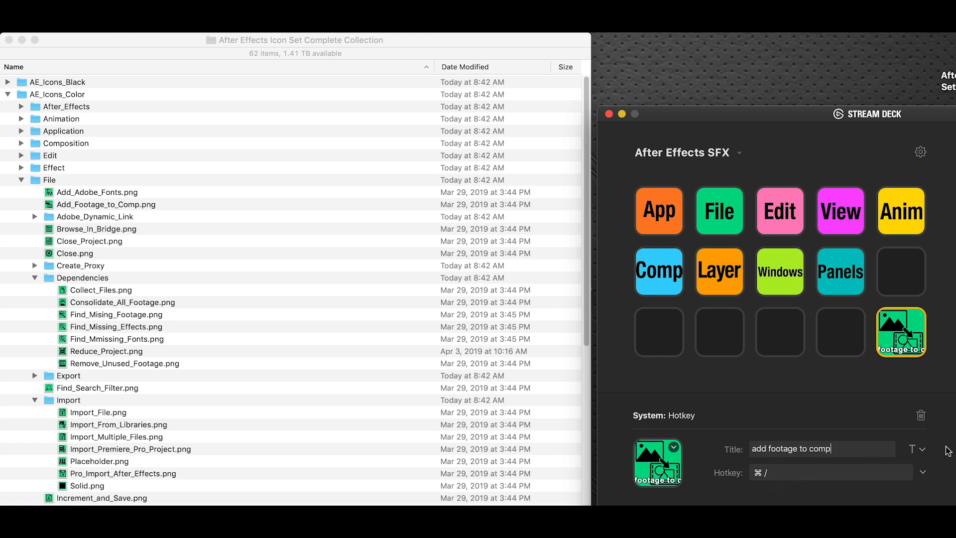
left_click(923, 450)
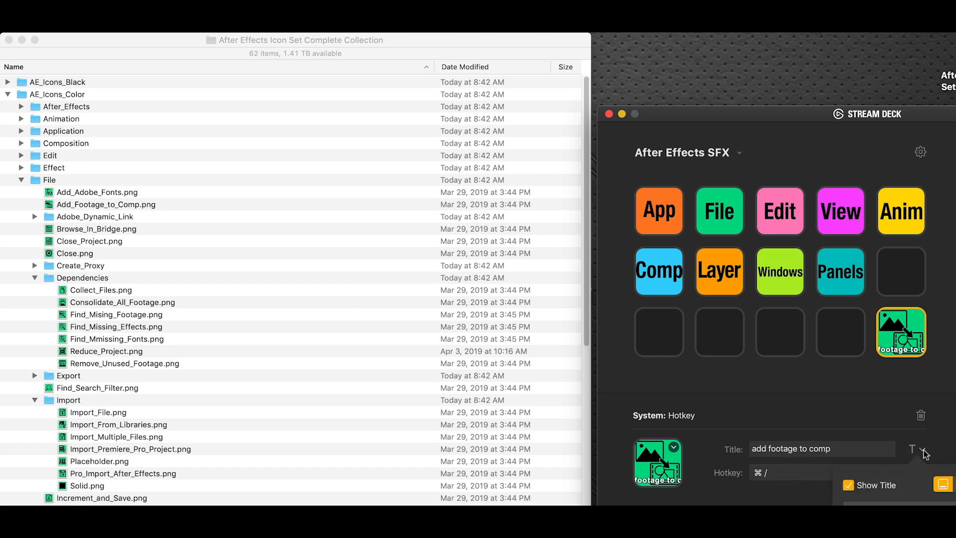
left_click(848, 485)
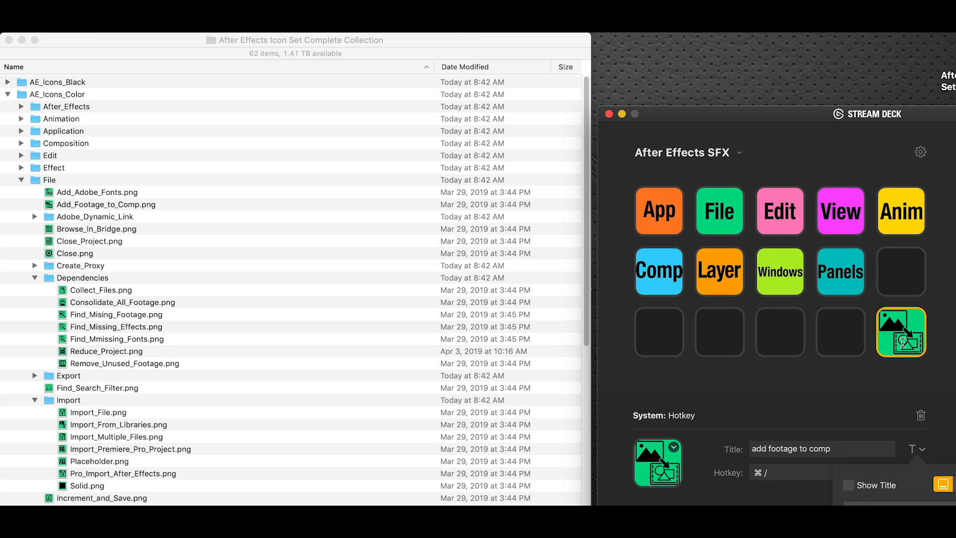
key("Escape")
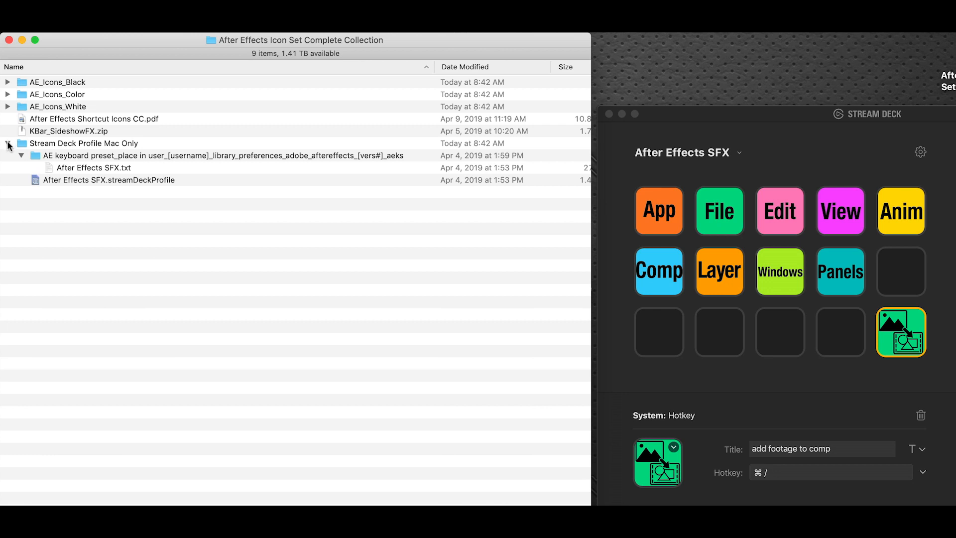
Step: In Finder, extract KBar_SideshowFX.zip, expand the extracted folder and select sideshowfx kbar.json
left_click(9, 143)
left_click(56, 131)
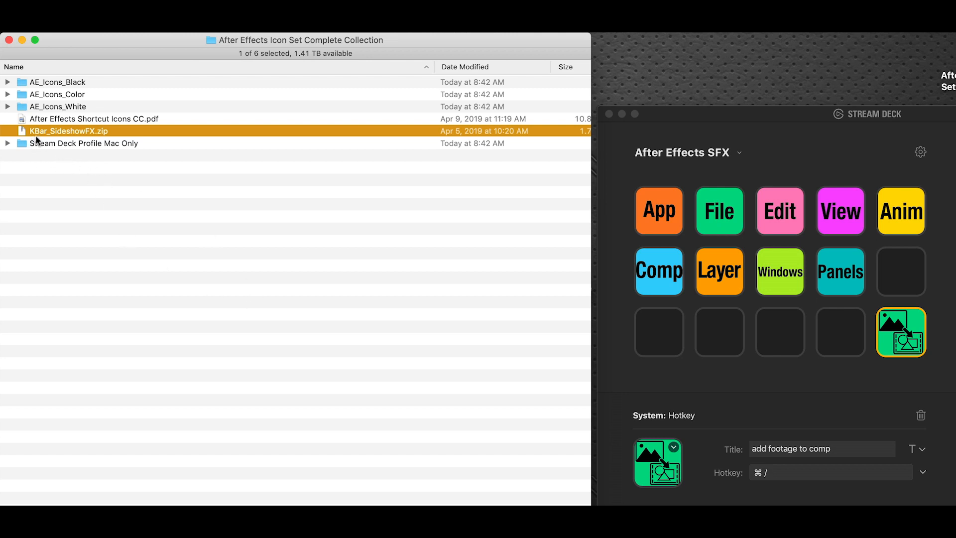
double_click(86, 131)
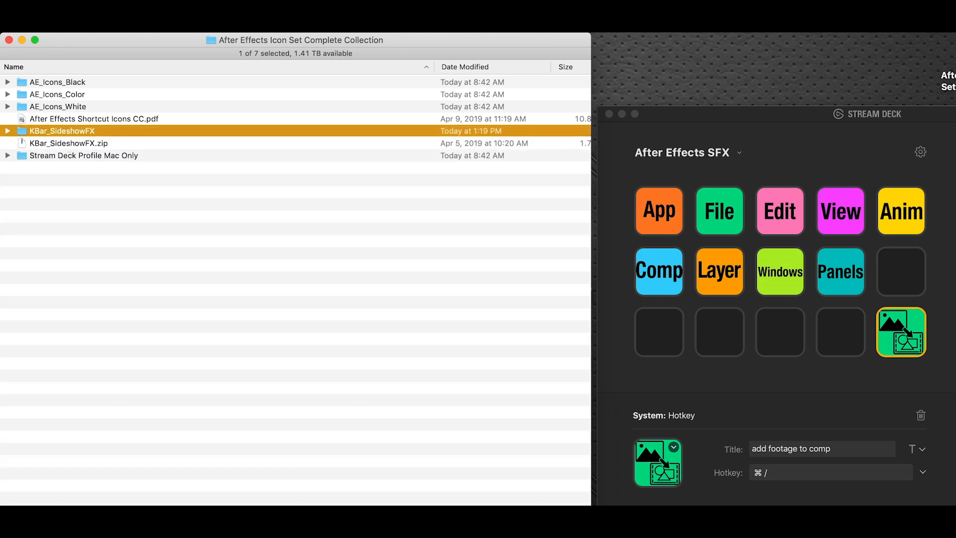
left_click(8, 131)
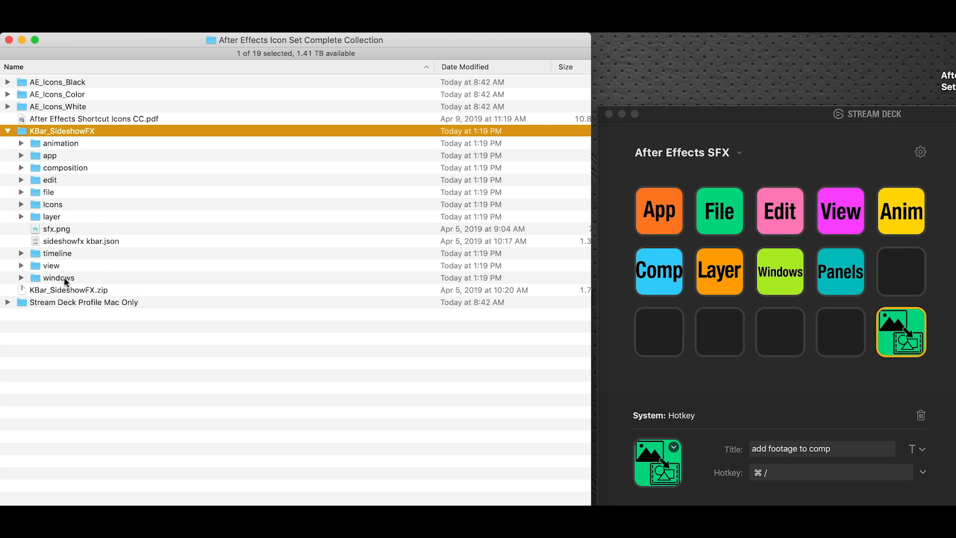
left_click(108, 242)
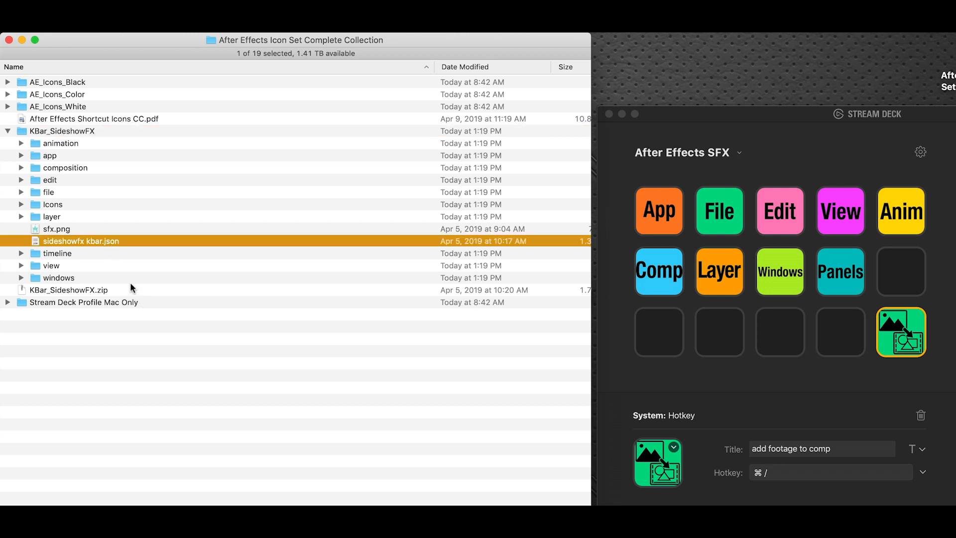
key("super+Tab")
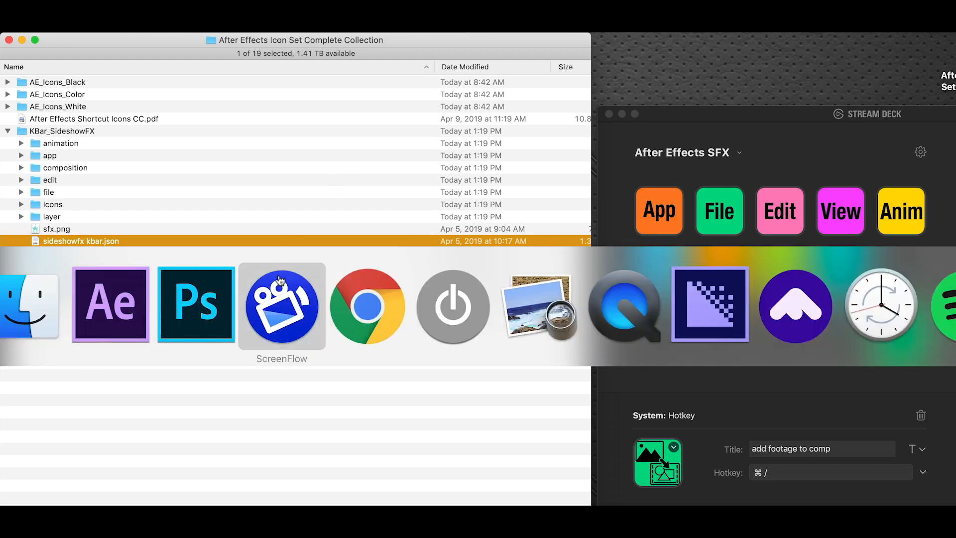
left_click(131, 302)
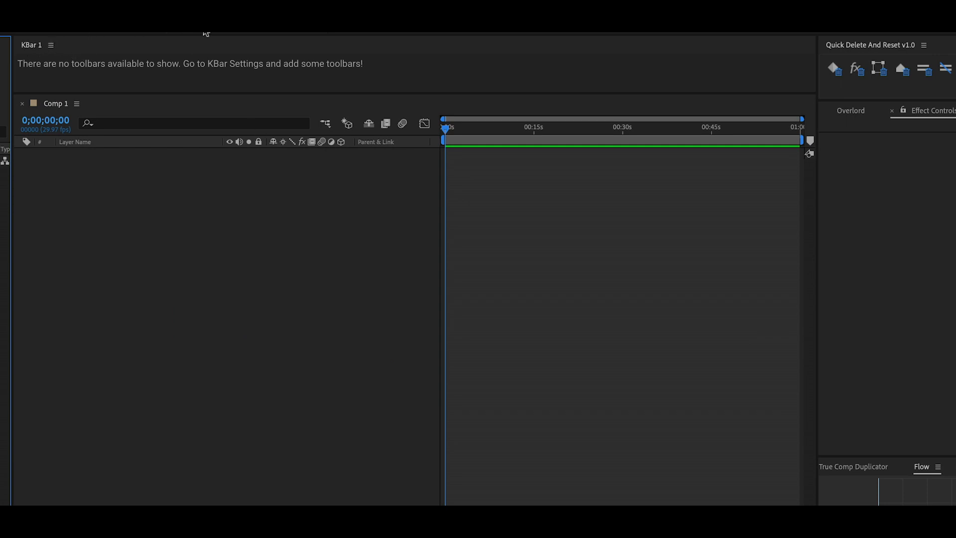
left_click(284, 33)
left_click(283, 33)
left_click(50, 46)
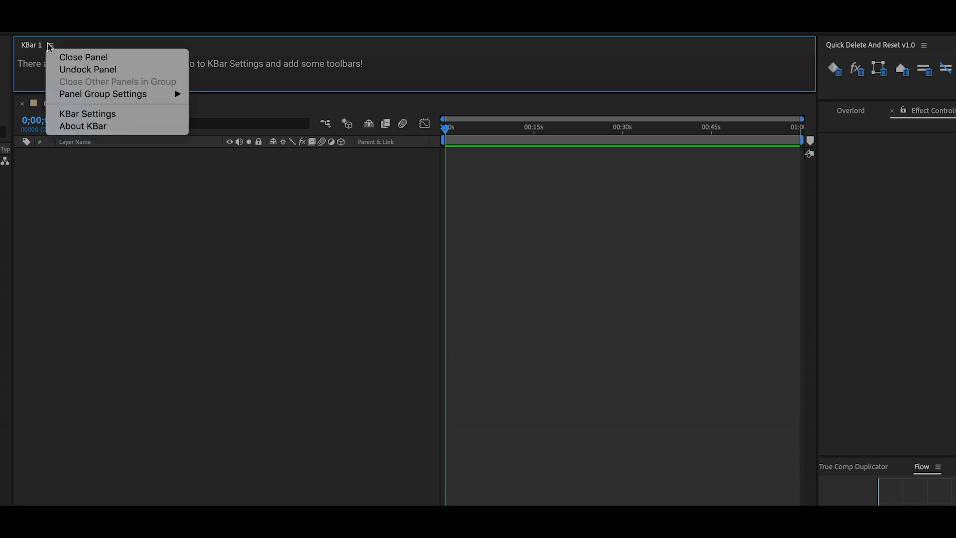
left_click(128, 114)
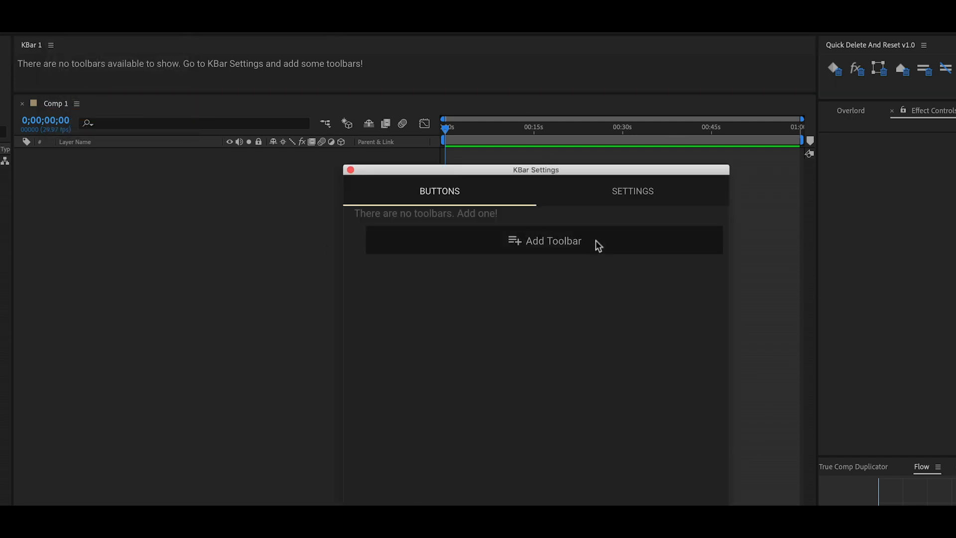
left_click(614, 199)
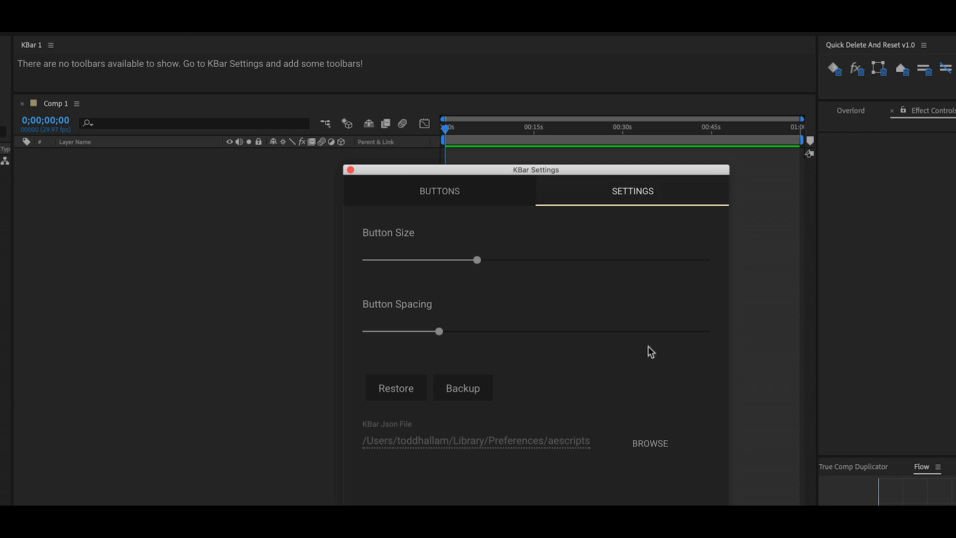
left_click(408, 393)
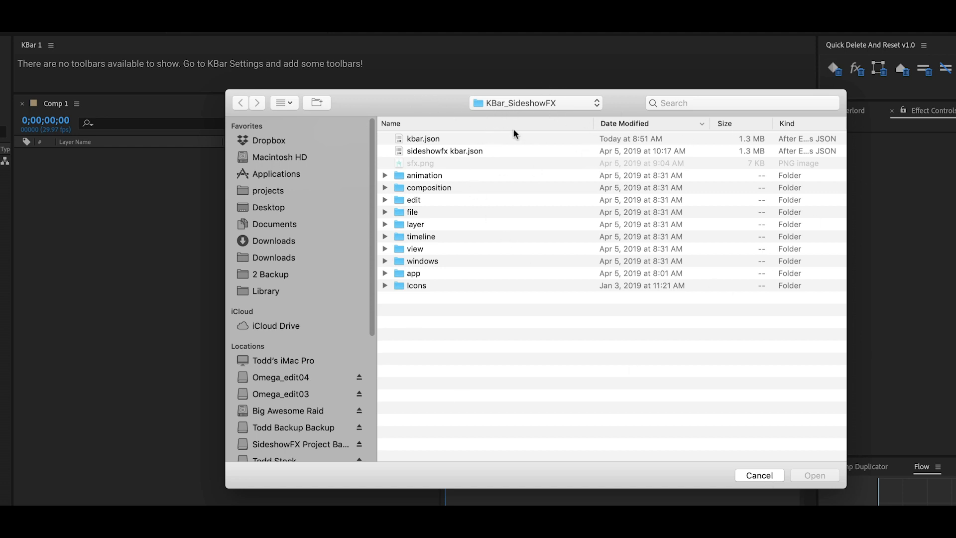
left_click(768, 475)
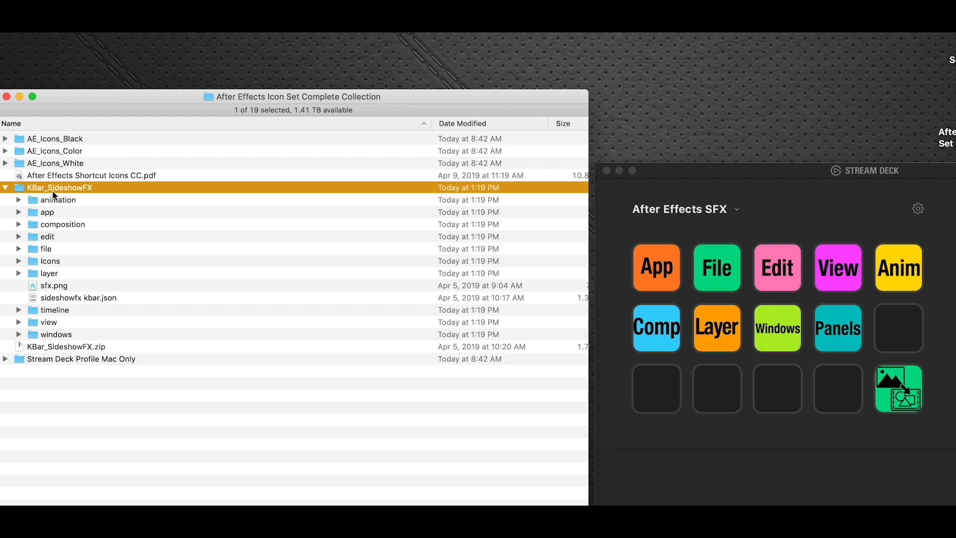
Step: Switch to After Effects and restore the KBar configuration from sideshowfx kbar.json in the KBar_SideshowFX folder
key("super+Tab")
left_click(105, 357)
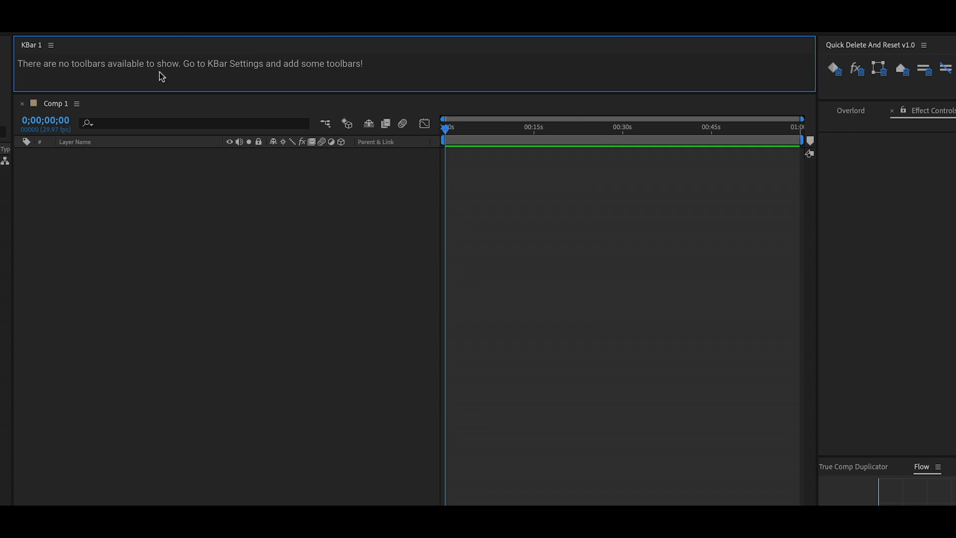
left_click(52, 46)
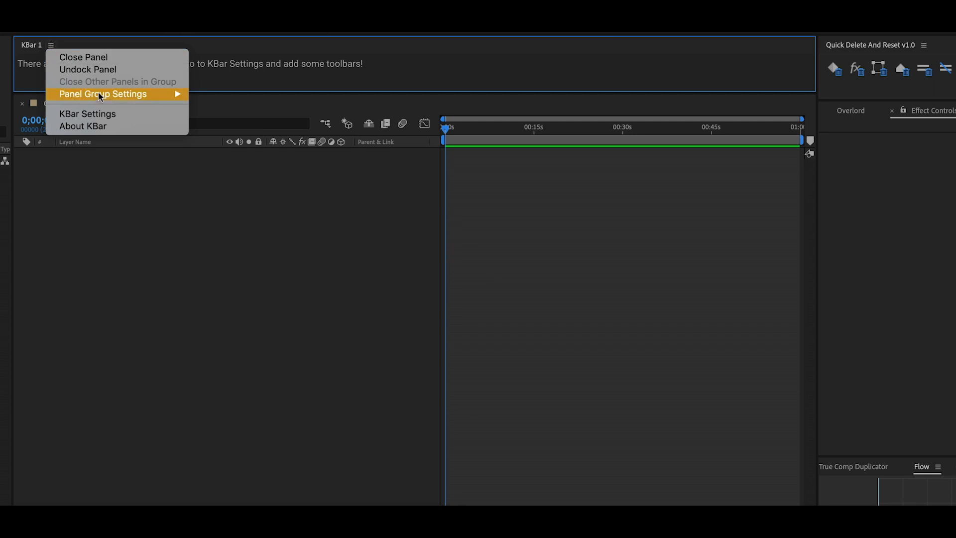
left_click(103, 115)
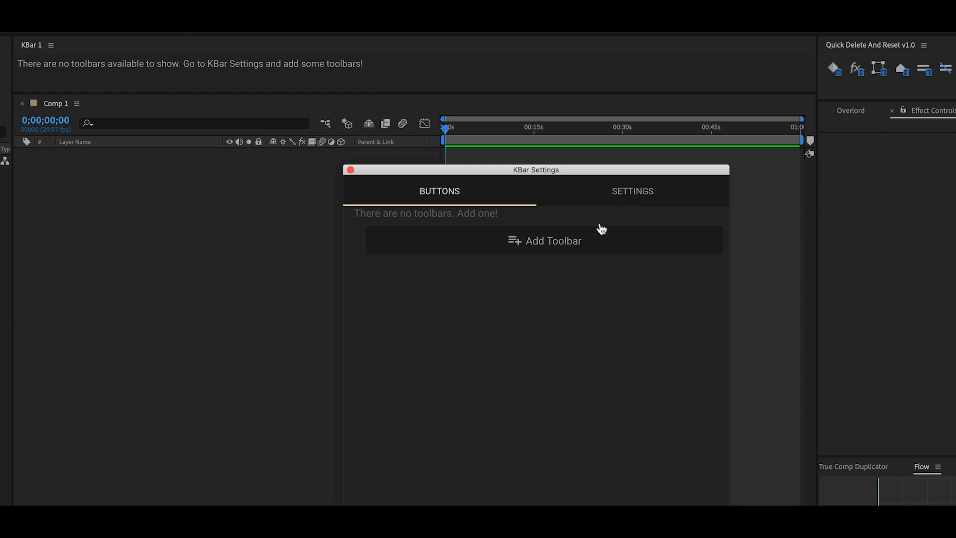
left_click(621, 194)
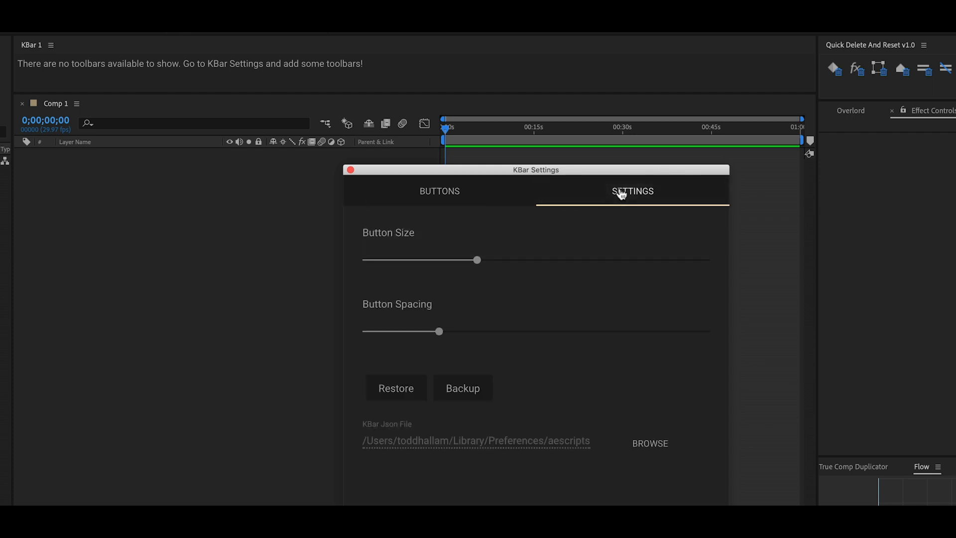
left_click(381, 395)
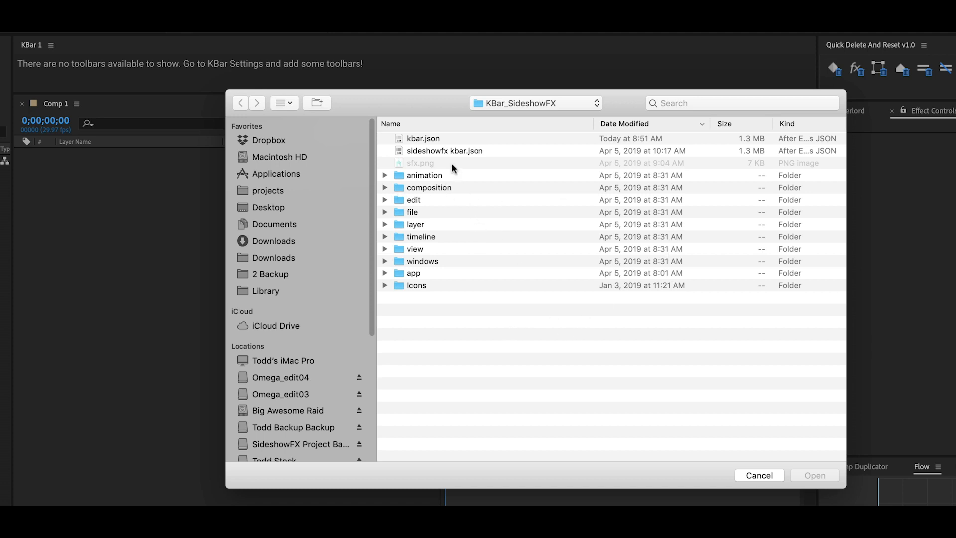
left_click(427, 149)
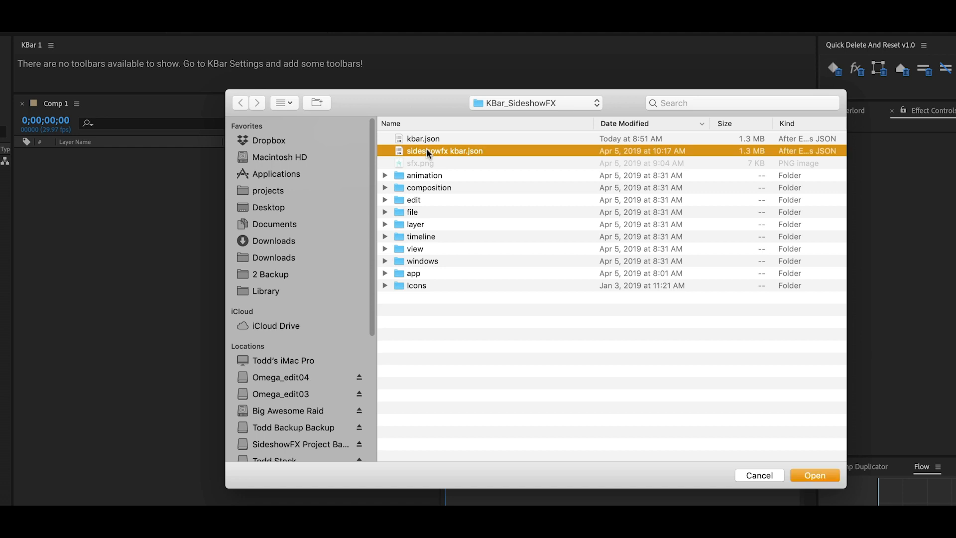
double_click(426, 149)
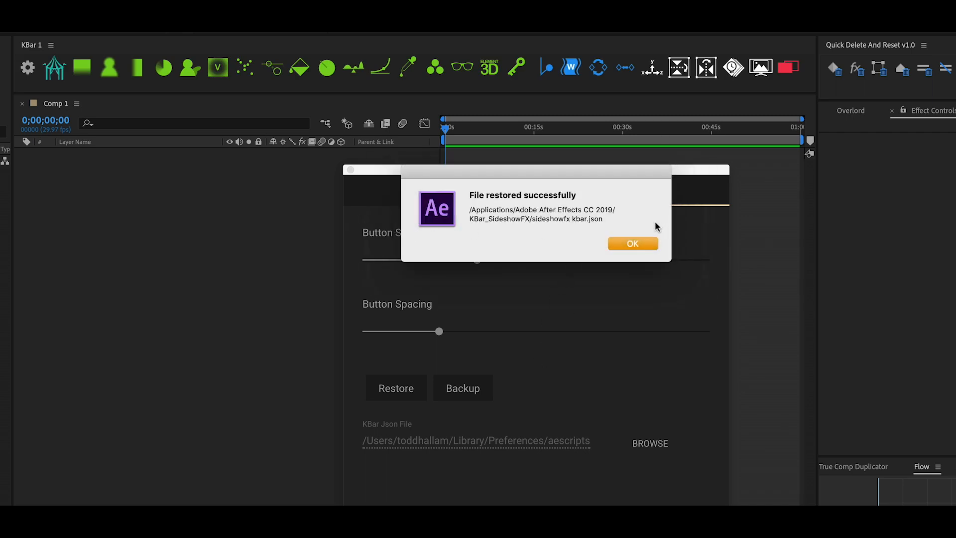
left_click(632, 243)
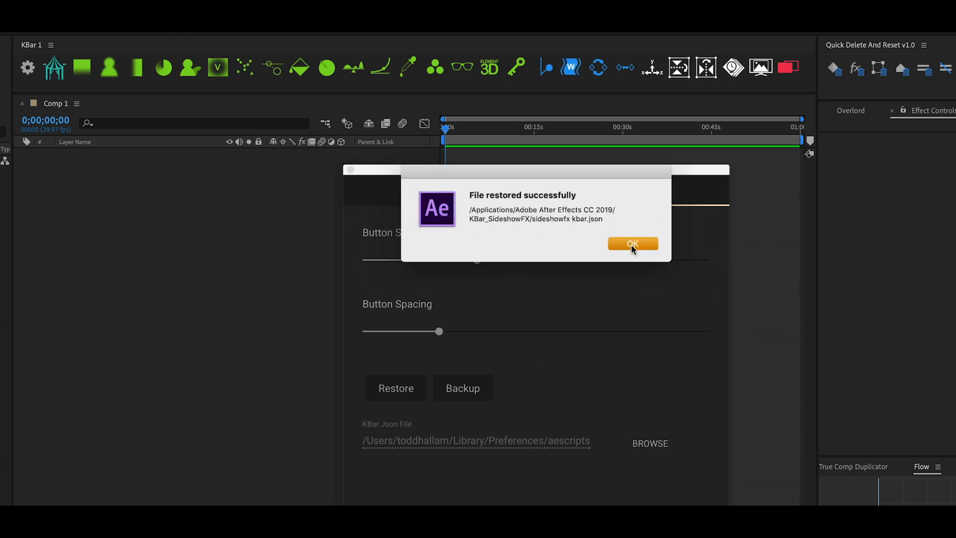
Step: Examine the buttons in the SideshowFX Main, Expressions, Scripts, Animation, Composition and Edit toolbars in KBar Settings, then close the settings window
left_click(392, 192)
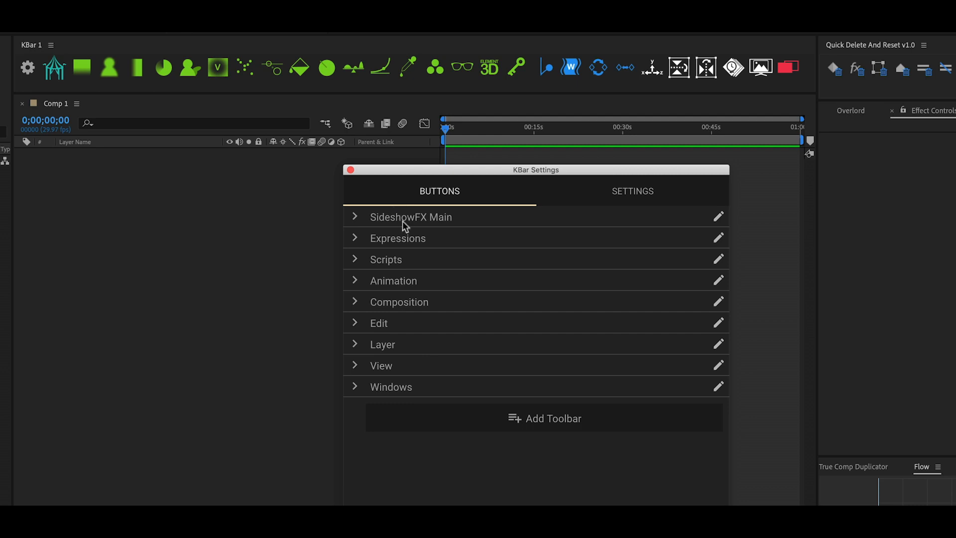
left_click(356, 218)
left_click(356, 218)
left_click(357, 239)
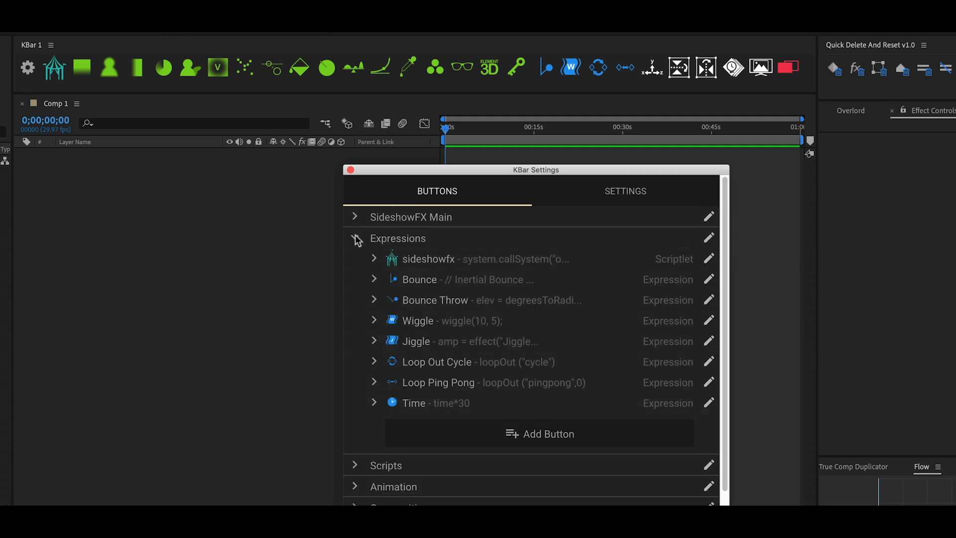
left_click(356, 239)
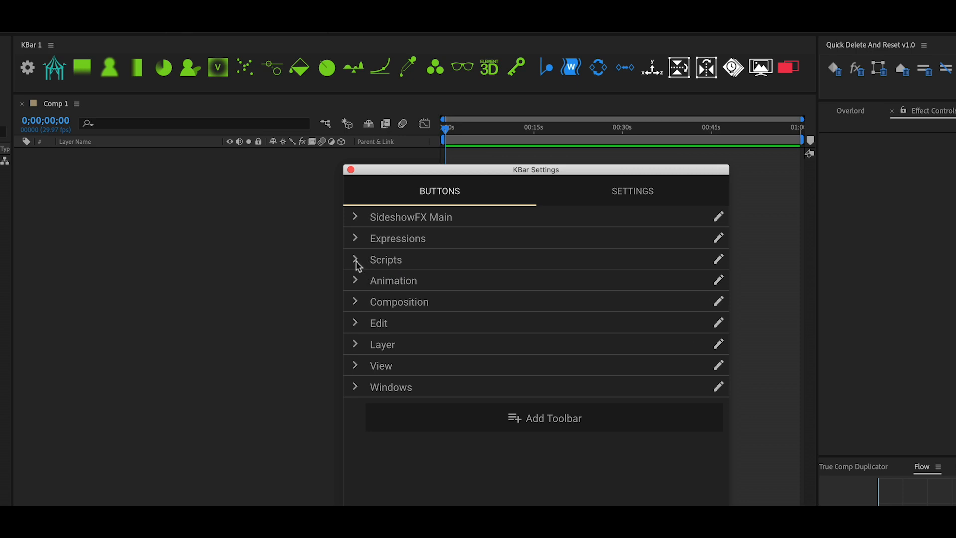
left_click(356, 259)
left_click(357, 260)
left_click(356, 282)
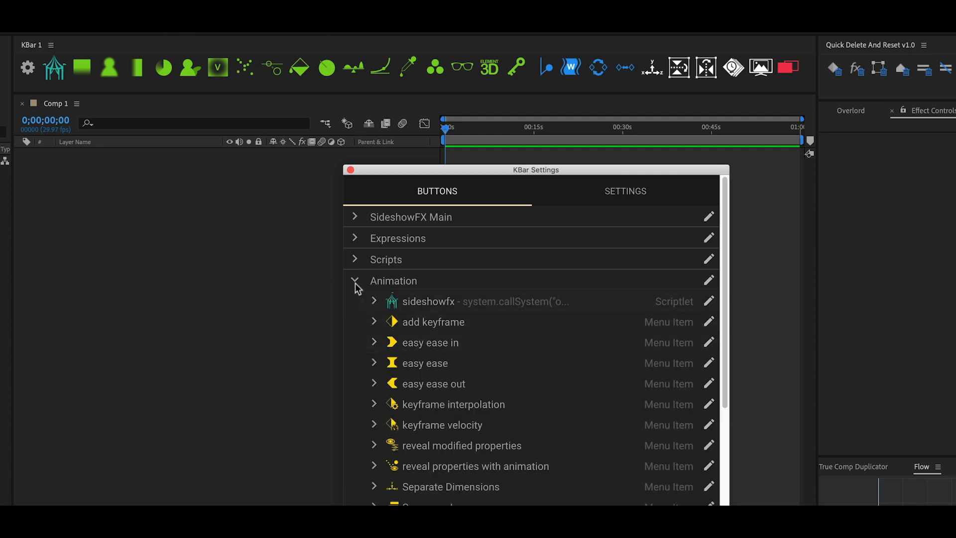
left_click(356, 282)
left_click(355, 302)
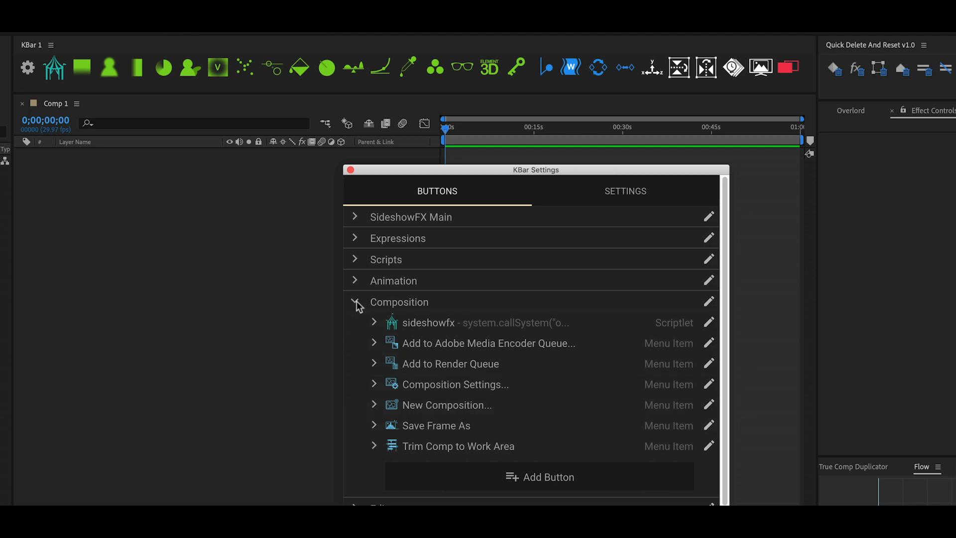
left_click(356, 304)
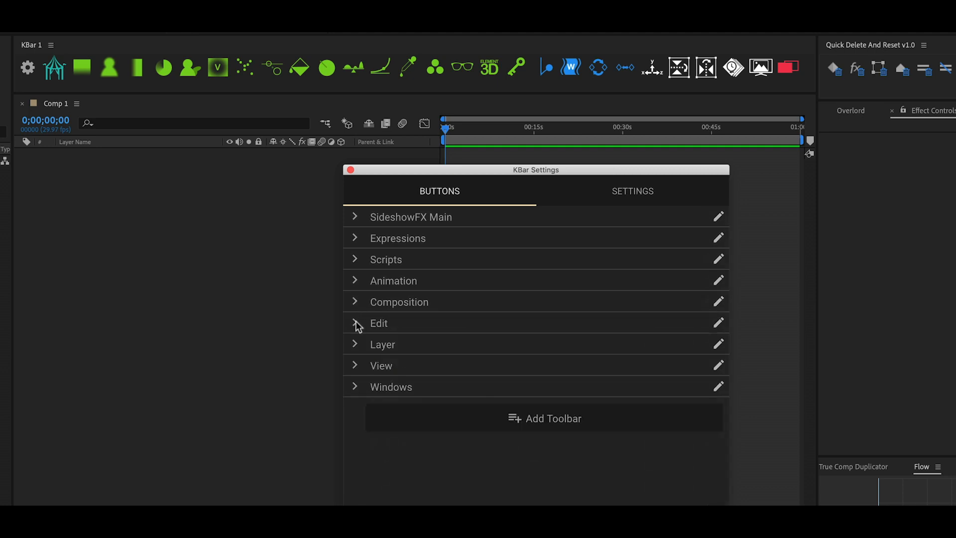
left_click(356, 323)
left_click(356, 323)
left_click(351, 170)
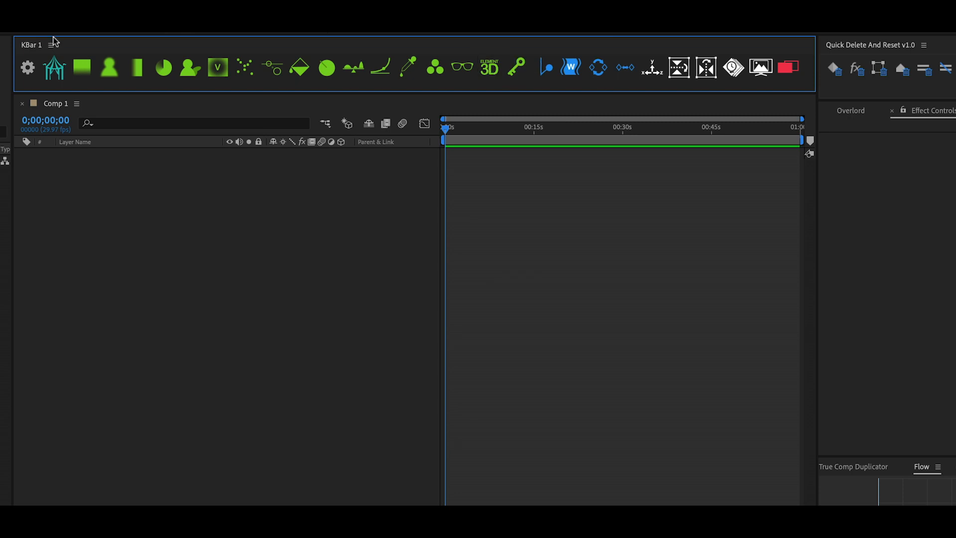
Step: View the Expressions, SideshowFX Main, Scripts, Animation, Composition, Edit and Layer toolbars one after another in the KBar 1 panel
left_click(52, 44)
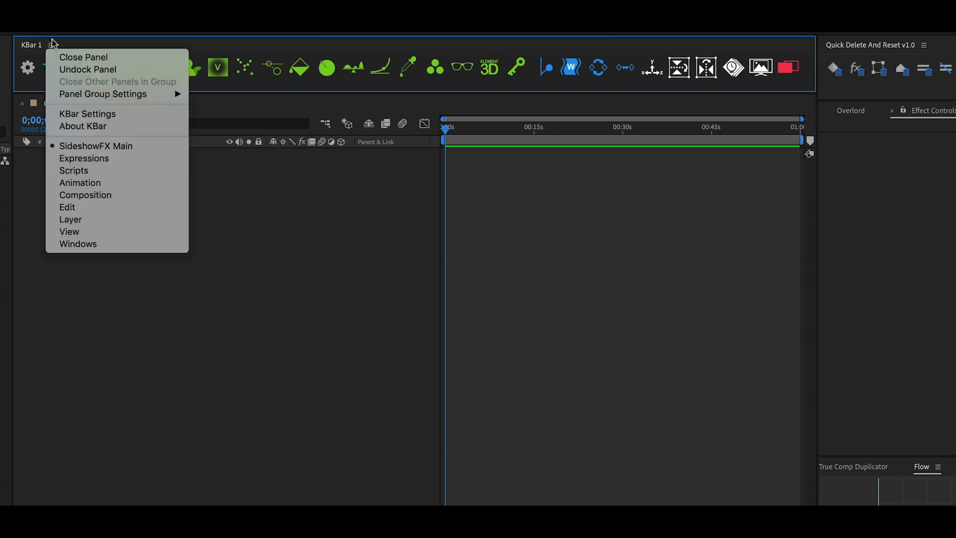
left_click(114, 158)
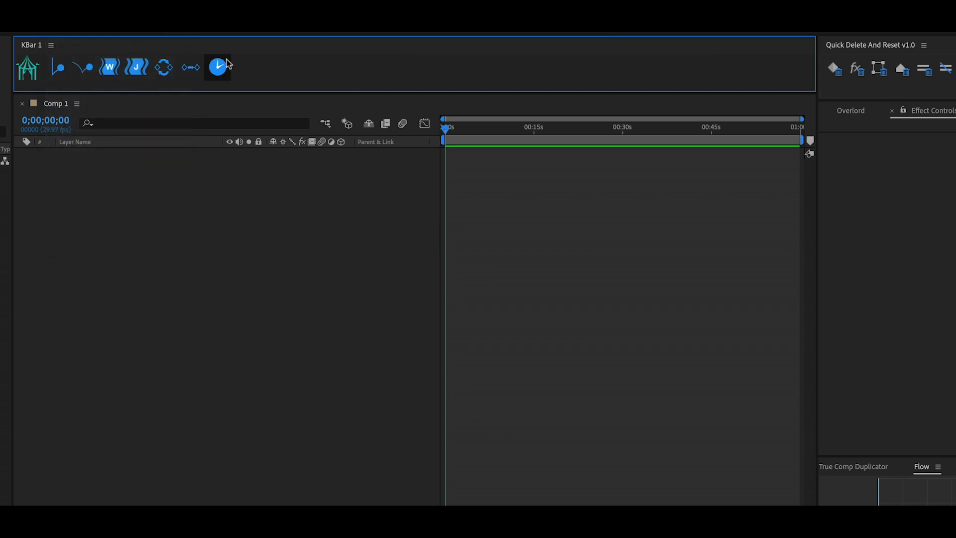
left_click(51, 45)
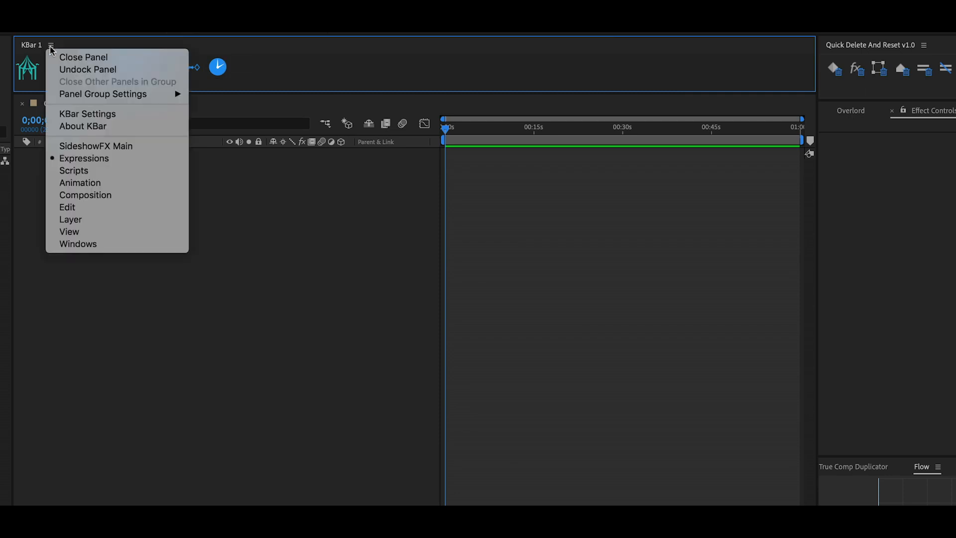
left_click(112, 146)
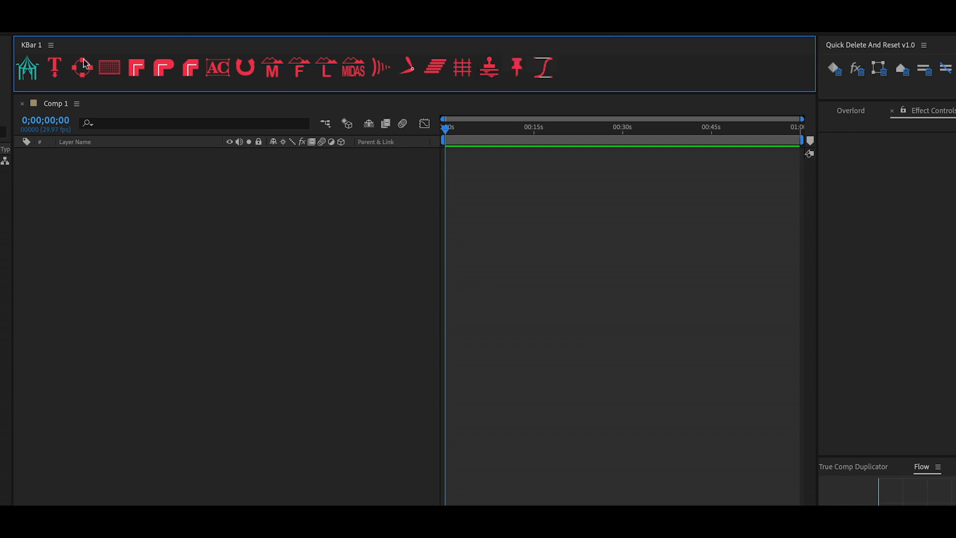
left_click(50, 45)
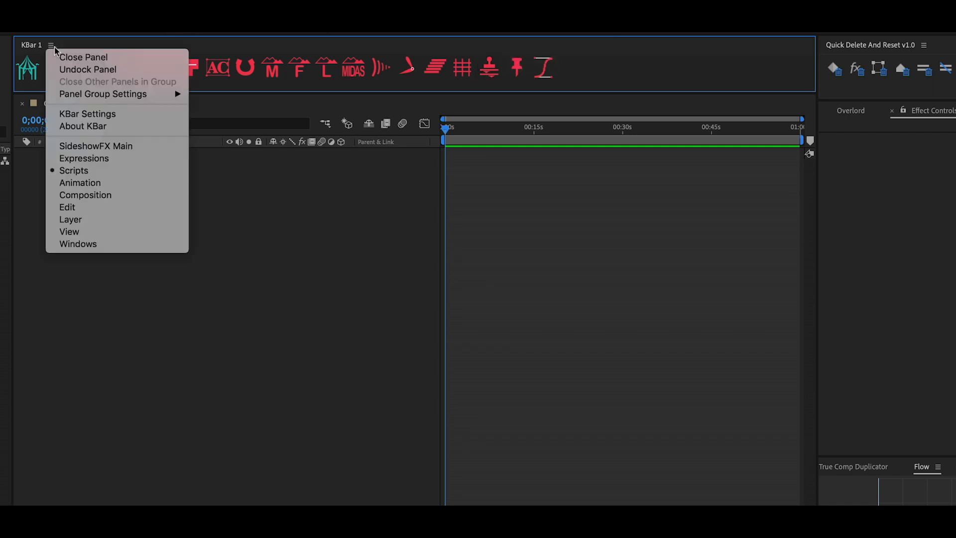
left_click(107, 183)
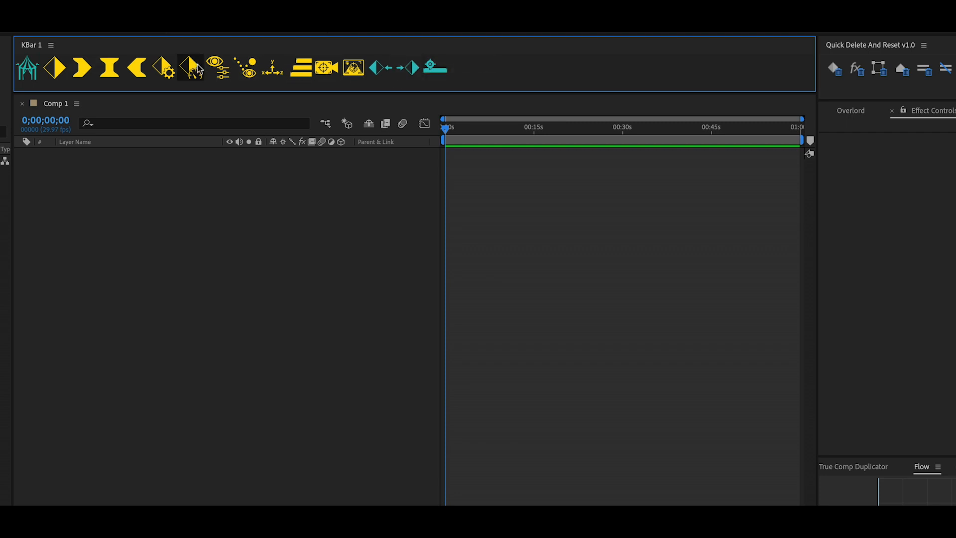
left_click(50, 46)
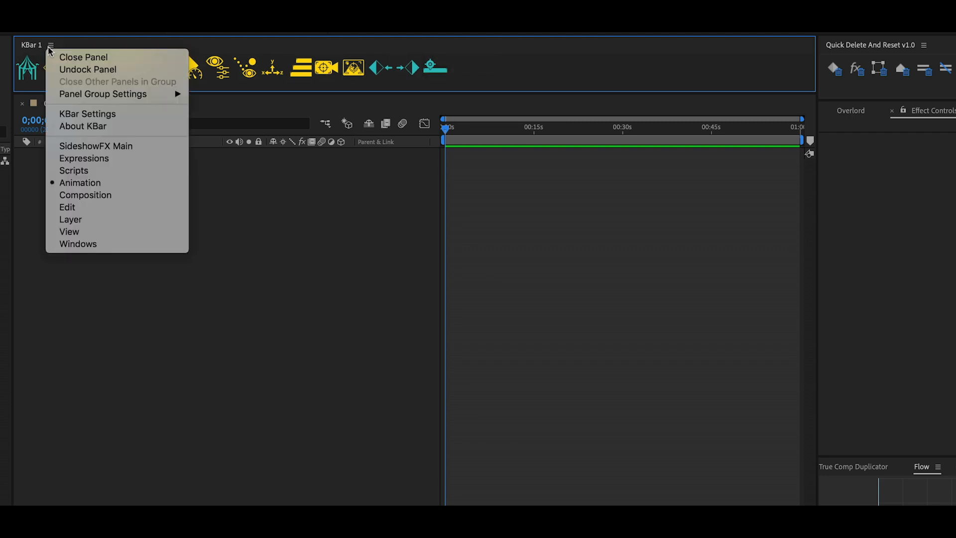
left_click(100, 195)
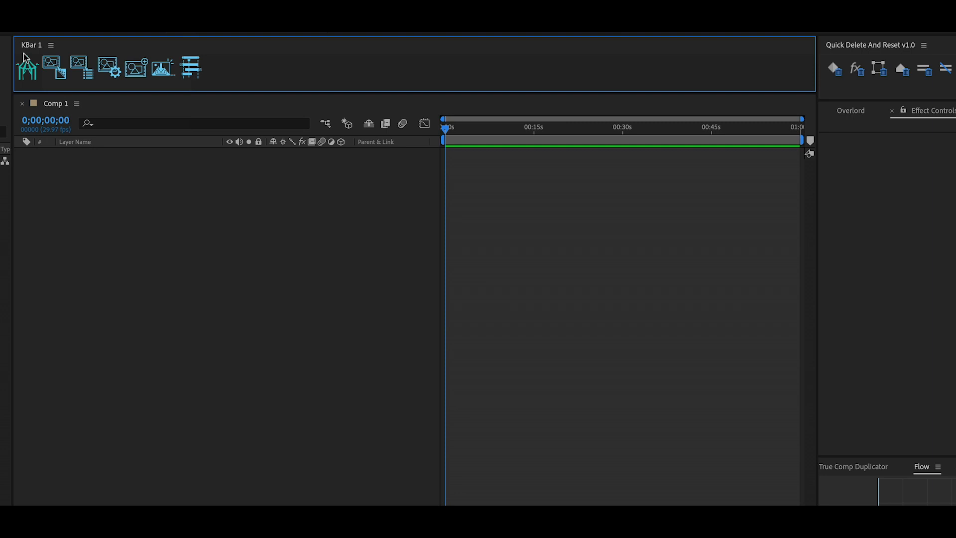
left_click(50, 45)
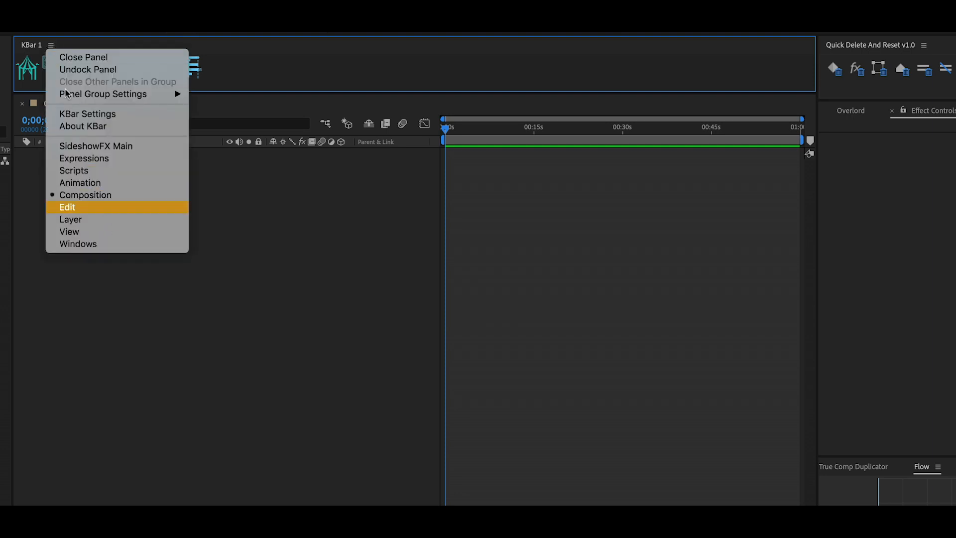
key("Return")
left_click(50, 46)
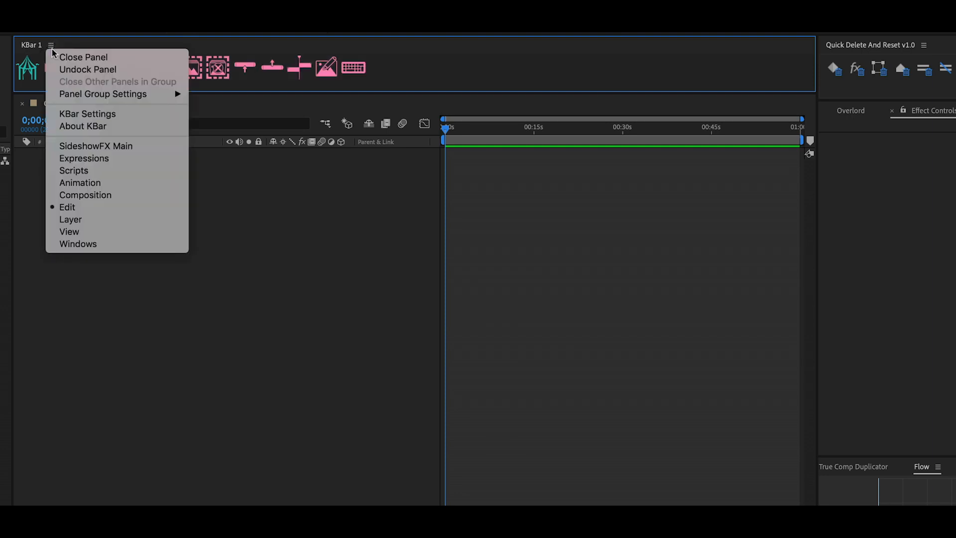
left_click(113, 219)
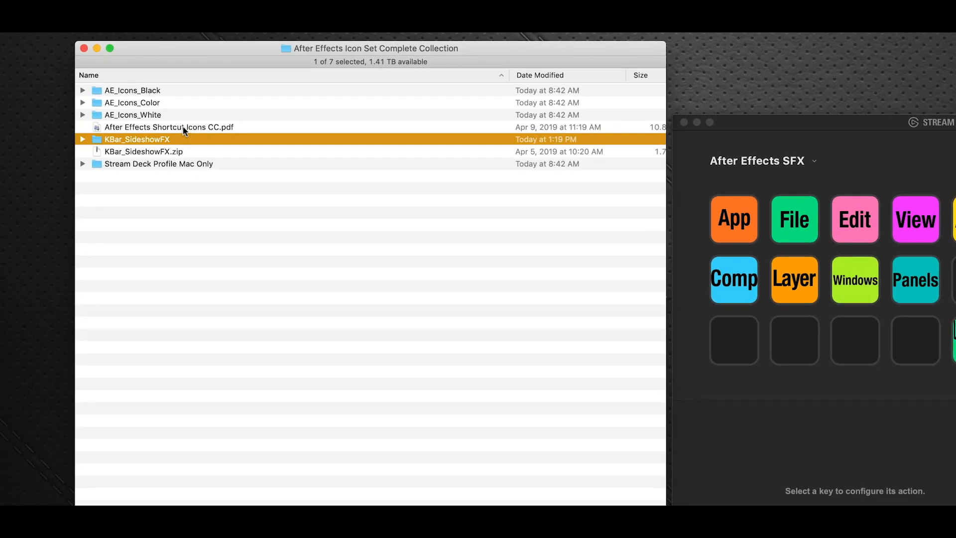
Step: Open After Effects Shortcut Icons CC.pdf and browse from the introduction through the Stream Deck and KBar installation instructions to the toolbar diagrams on page 11
double_click(183, 127)
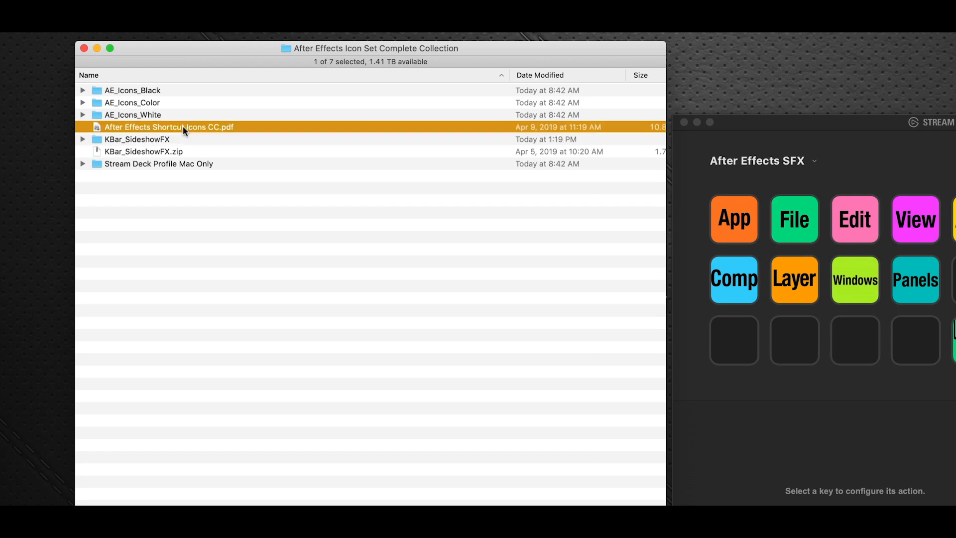
scroll(322, 217, "up", 5)
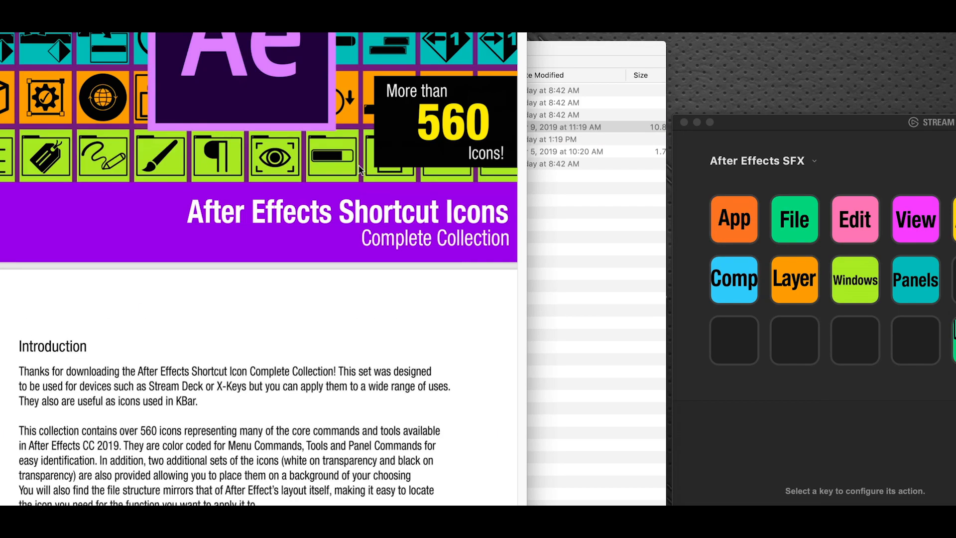
scroll(444, 157, "down", 6)
scroll(444, 157, "down", 6)
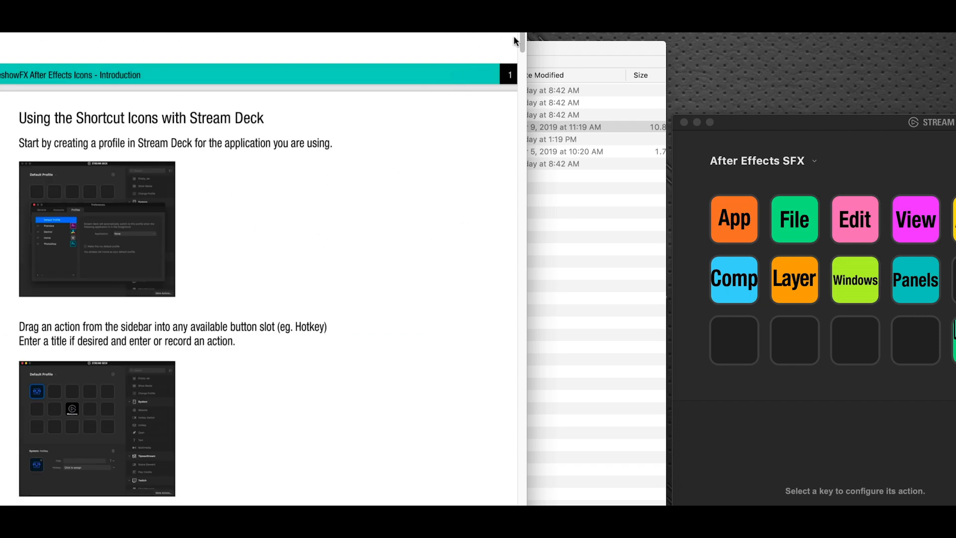
left_click_drag(524, 40, 524, 121)
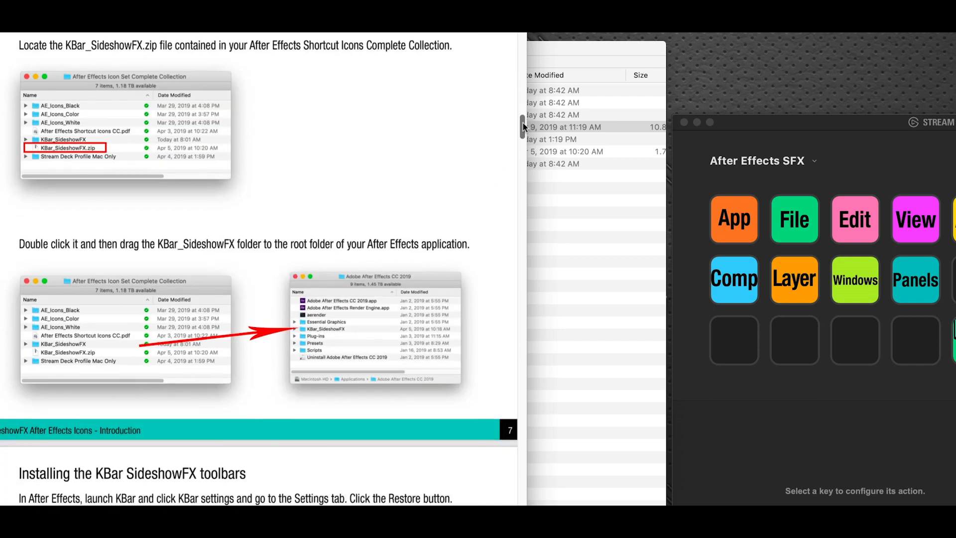
left_click_drag(523, 123, 526, 189)
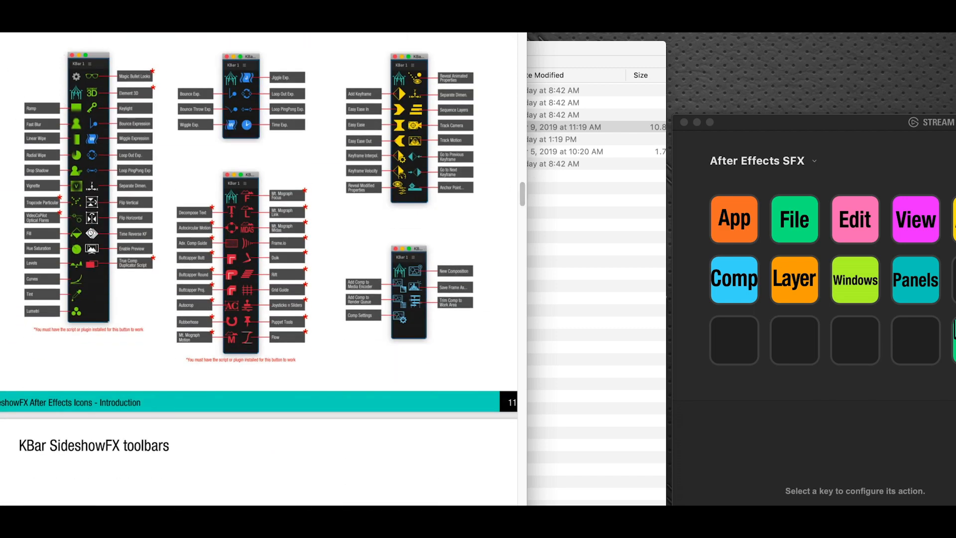
Step: Widen the PDF window and examine the labelled KBar toolbar diagrams on page 11, including the buttons marked as needing a script or plugin
left_click_drag(527, 505, 937, 505)
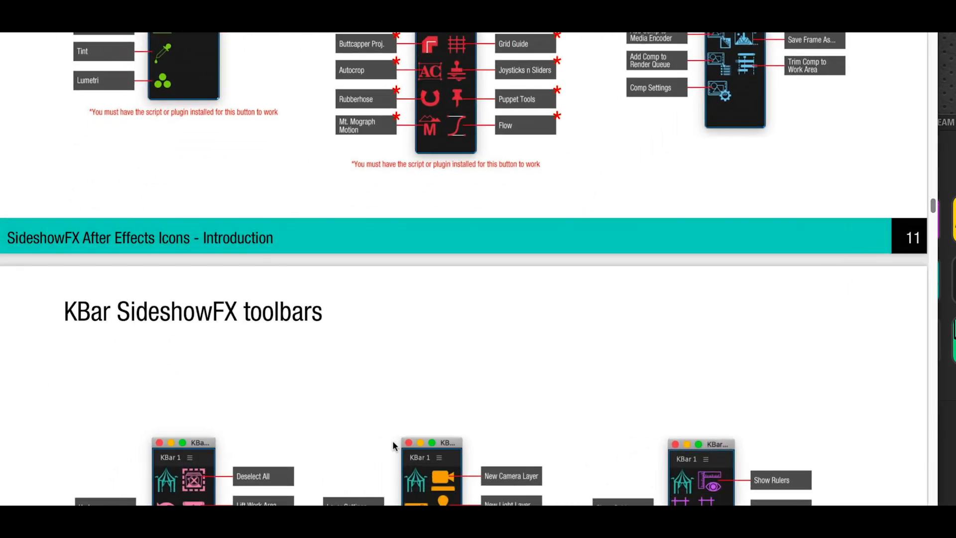
scroll(394, 86, "up", 10)
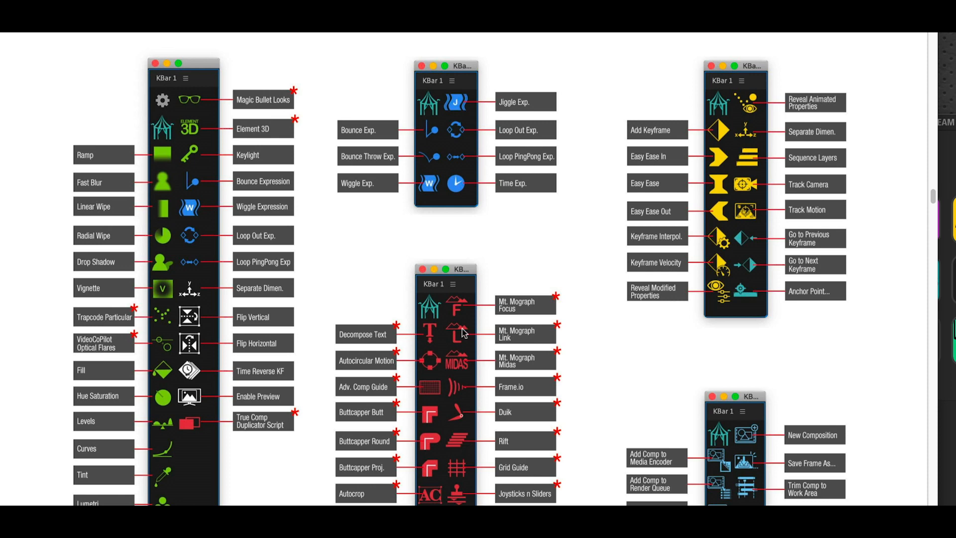
scroll(896, 191, "down", 3)
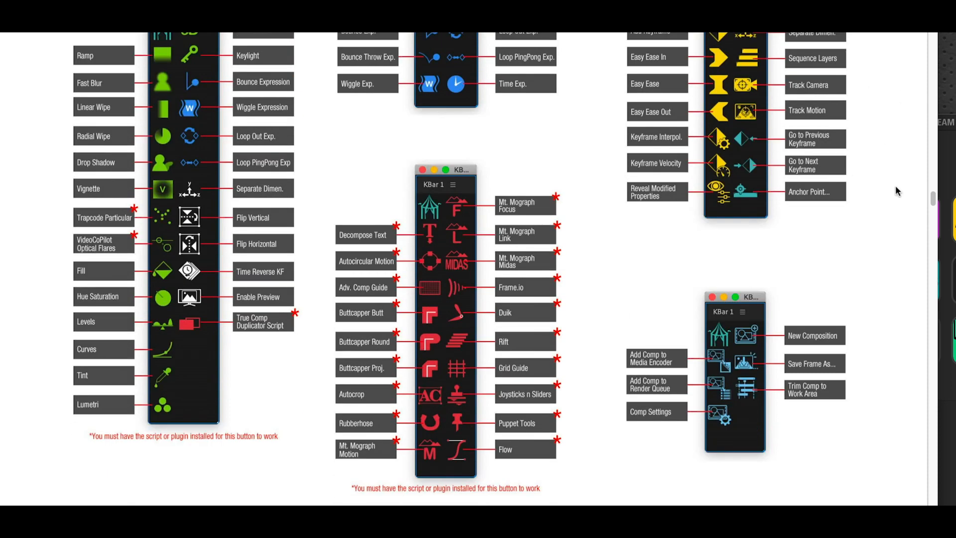